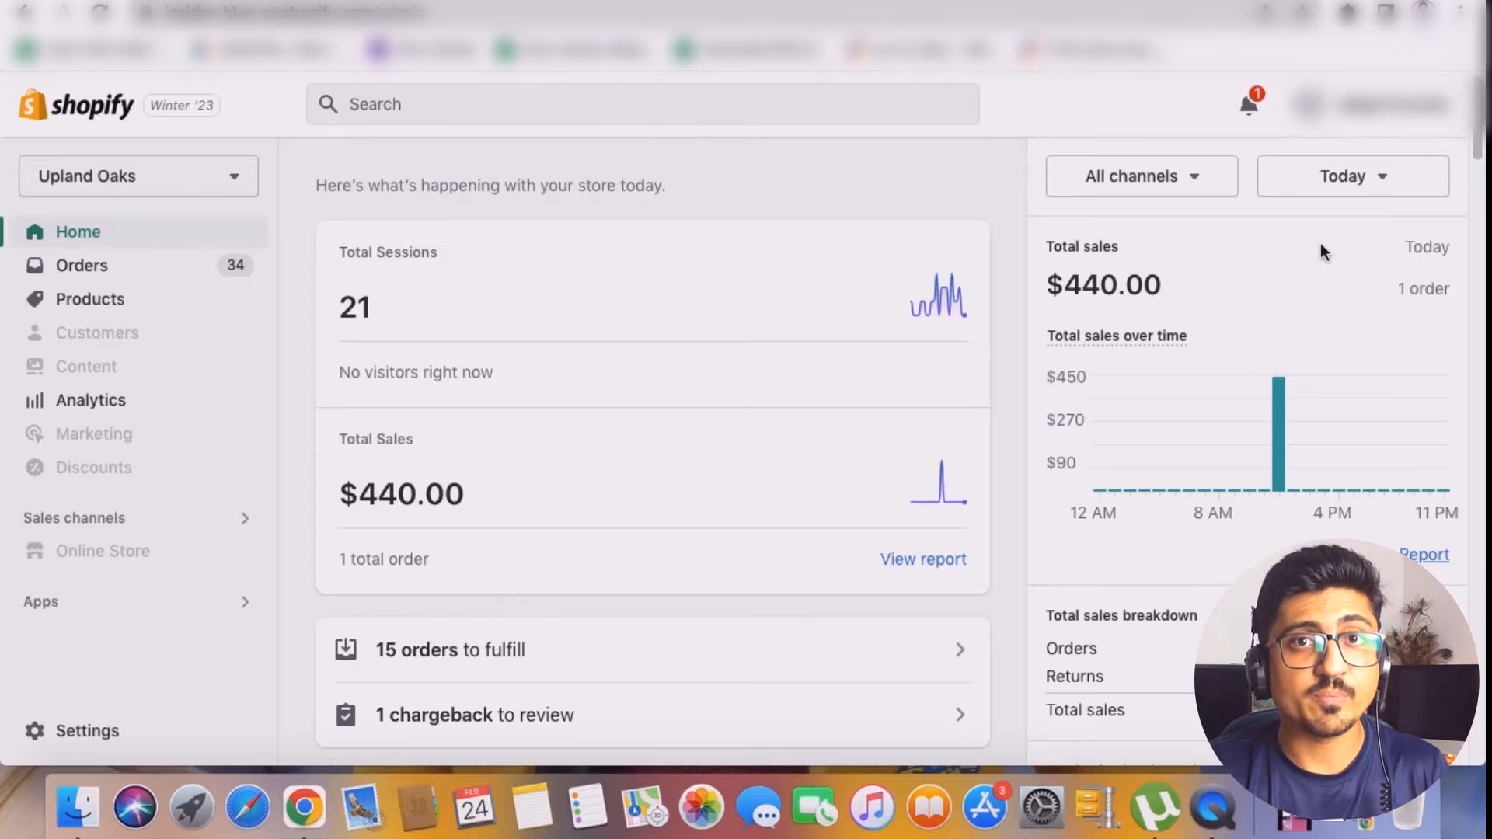
Change the reporting period of the store dashboard's sales figures
{"action": "left_click", "coordinate": [1349, 174]}
{"action": "left_click", "coordinate": [1084, 384]}
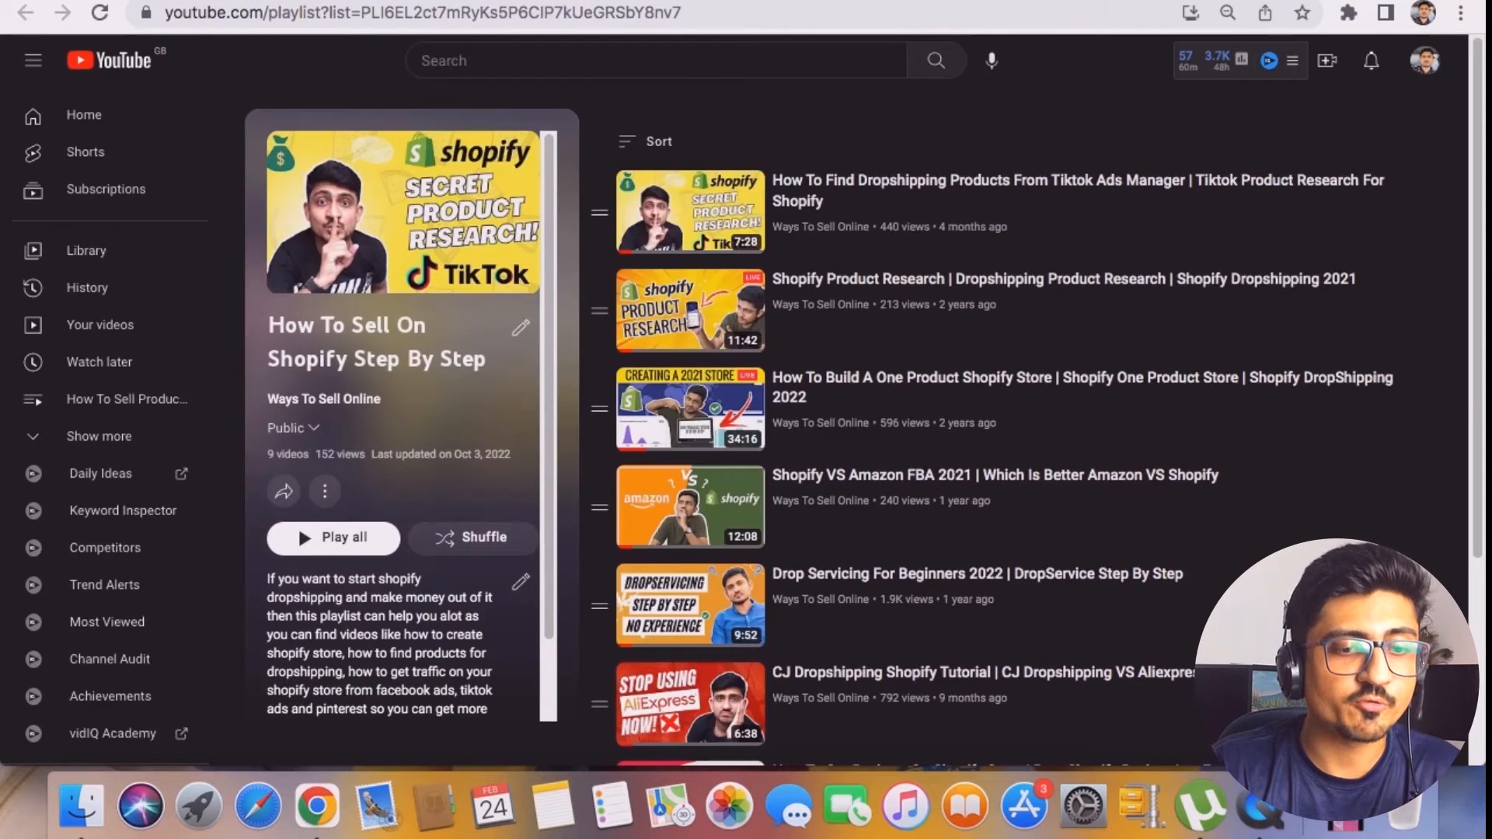
Look through the videos in the YouTube playlist "How To Sell On Shopify Step By Step"
{"action": "left_click", "coordinate": [1185, 58]}
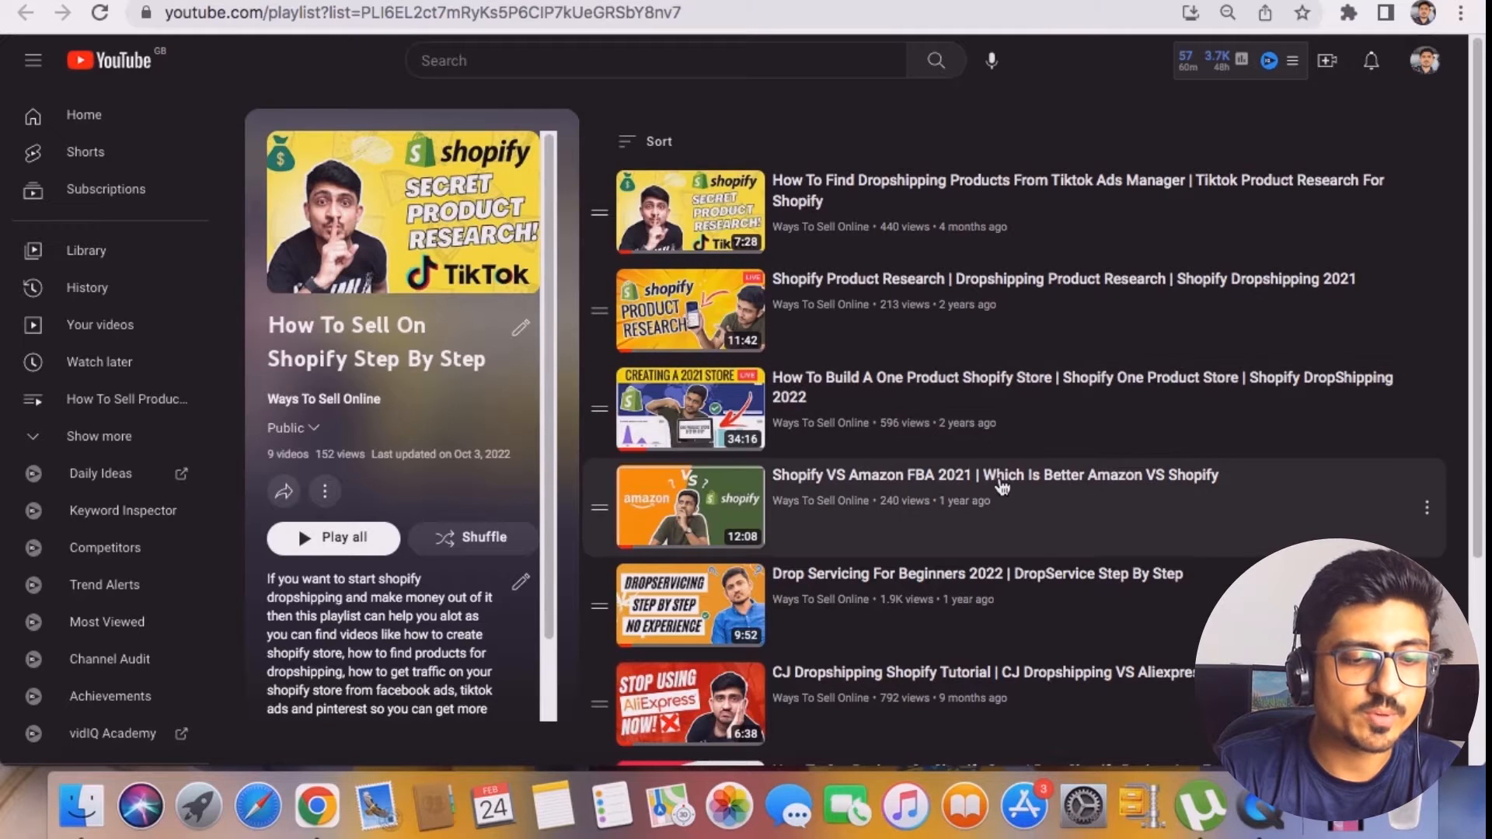
{"action": "scroll", "coordinate": [1001, 482], "scroll_direction": "down", "scroll_amount": 3}
{"action": "scroll", "coordinate": [1000, 487], "scroll_direction": "up", "scroll_amount": 1}
{"action": "scroll", "coordinate": [999, 422], "scroll_direction": "up", "scroll_amount": 2}
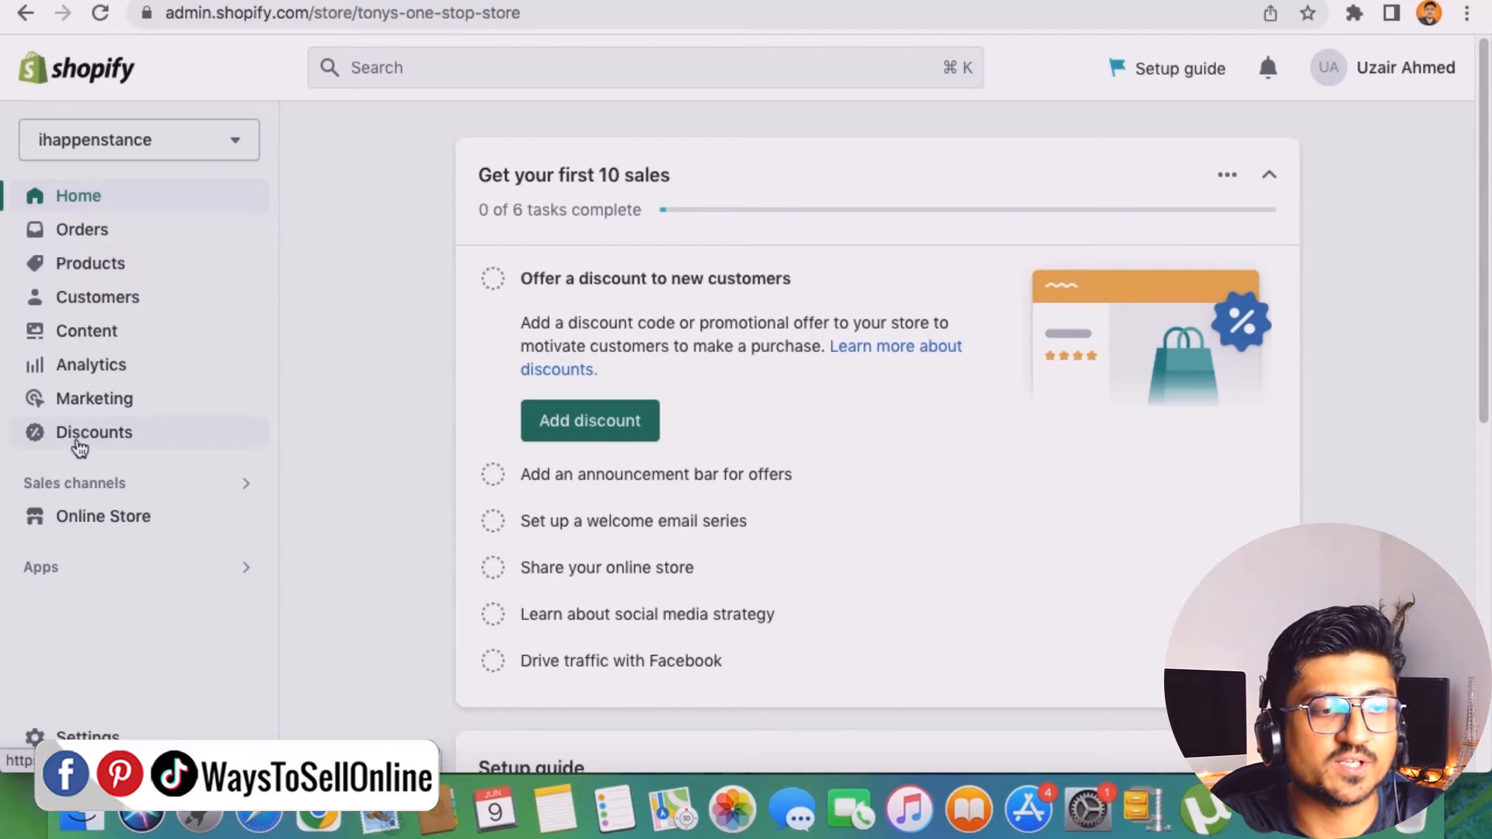
From the Shopify product list, view the iHappenstance™ Electric Foot Grinding Tool in the online store and inspect its price
{"action": "left_click", "coordinate": [113, 268]}
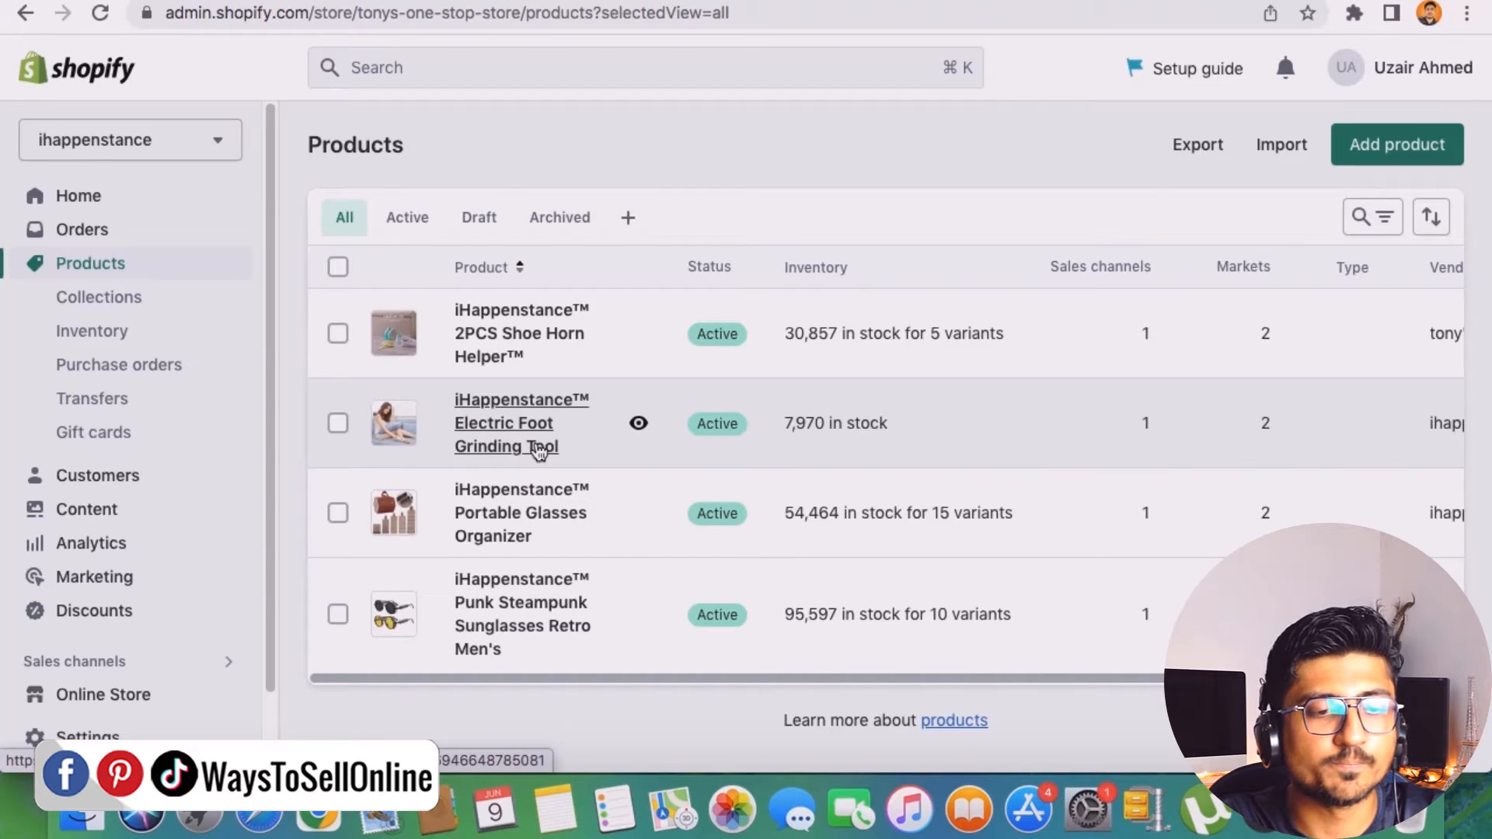
{"action": "left_click", "coordinate": [639, 425]}
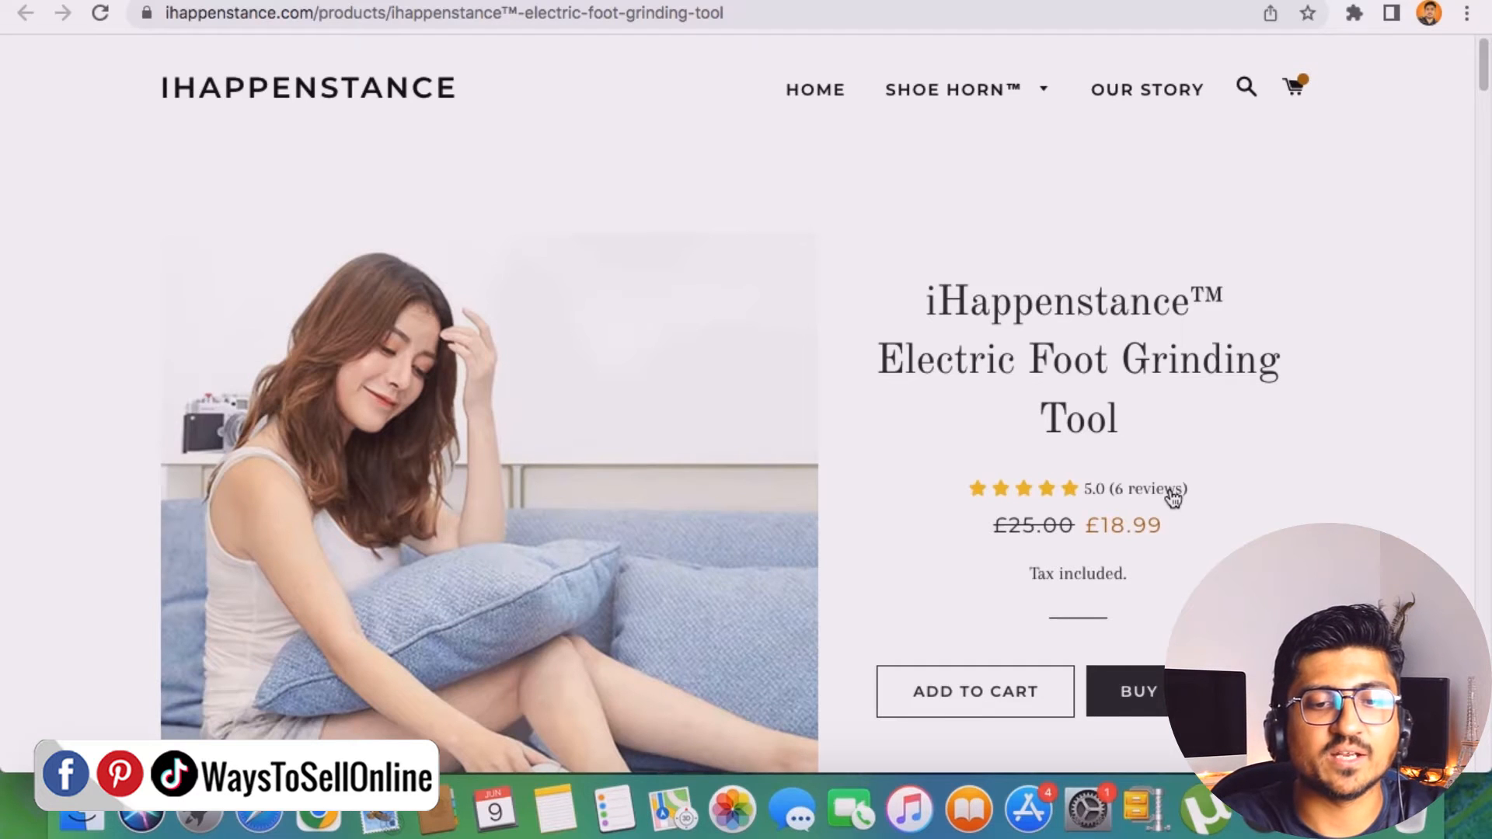
{"action": "scroll", "coordinate": [1173, 498], "scroll_direction": "up", "scroll_amount": 5}
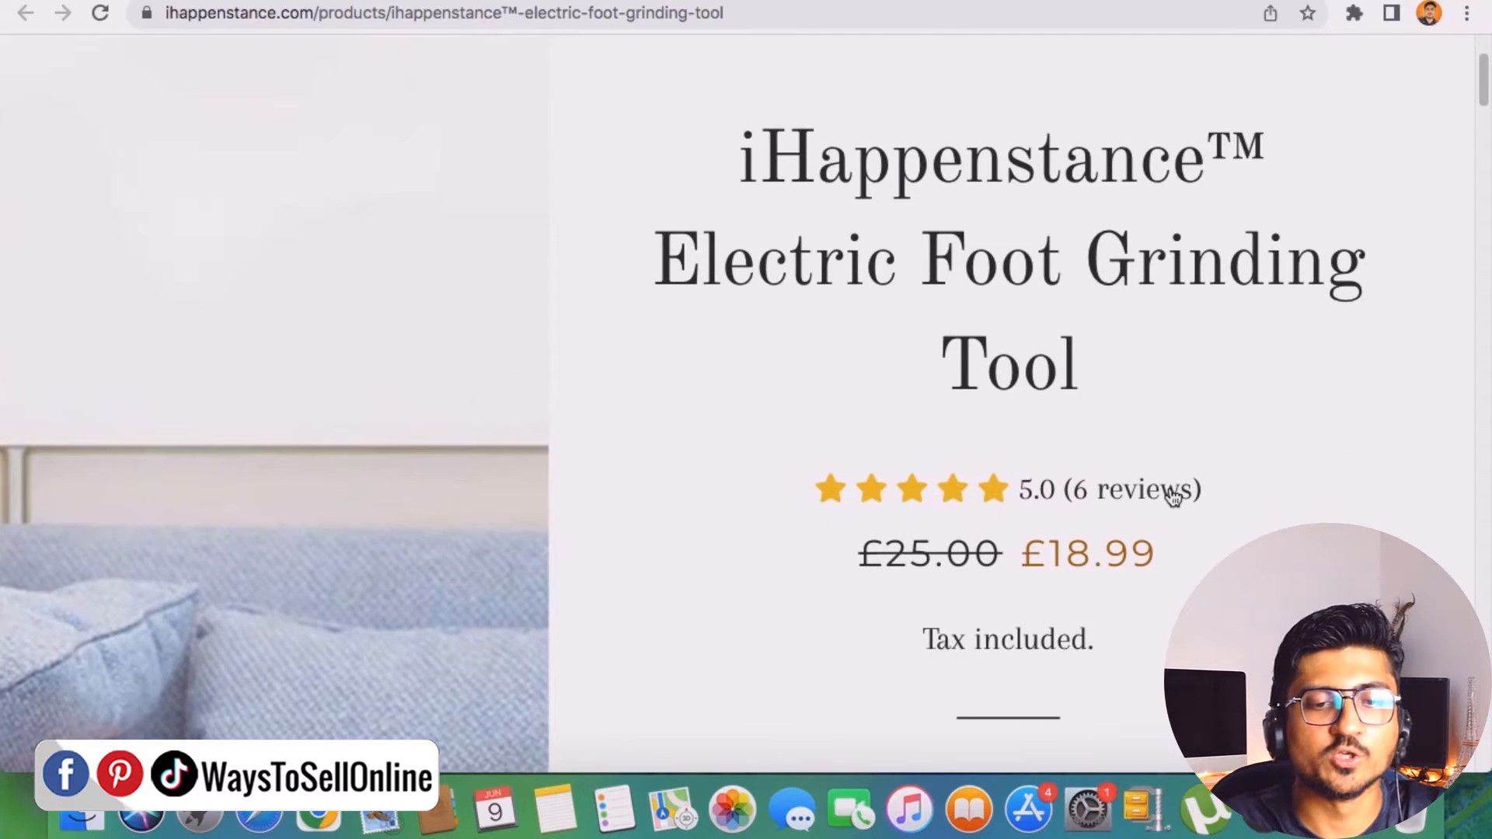
{"action": "scroll", "coordinate": [1173, 497], "scroll_direction": "down", "scroll_amount": 5}
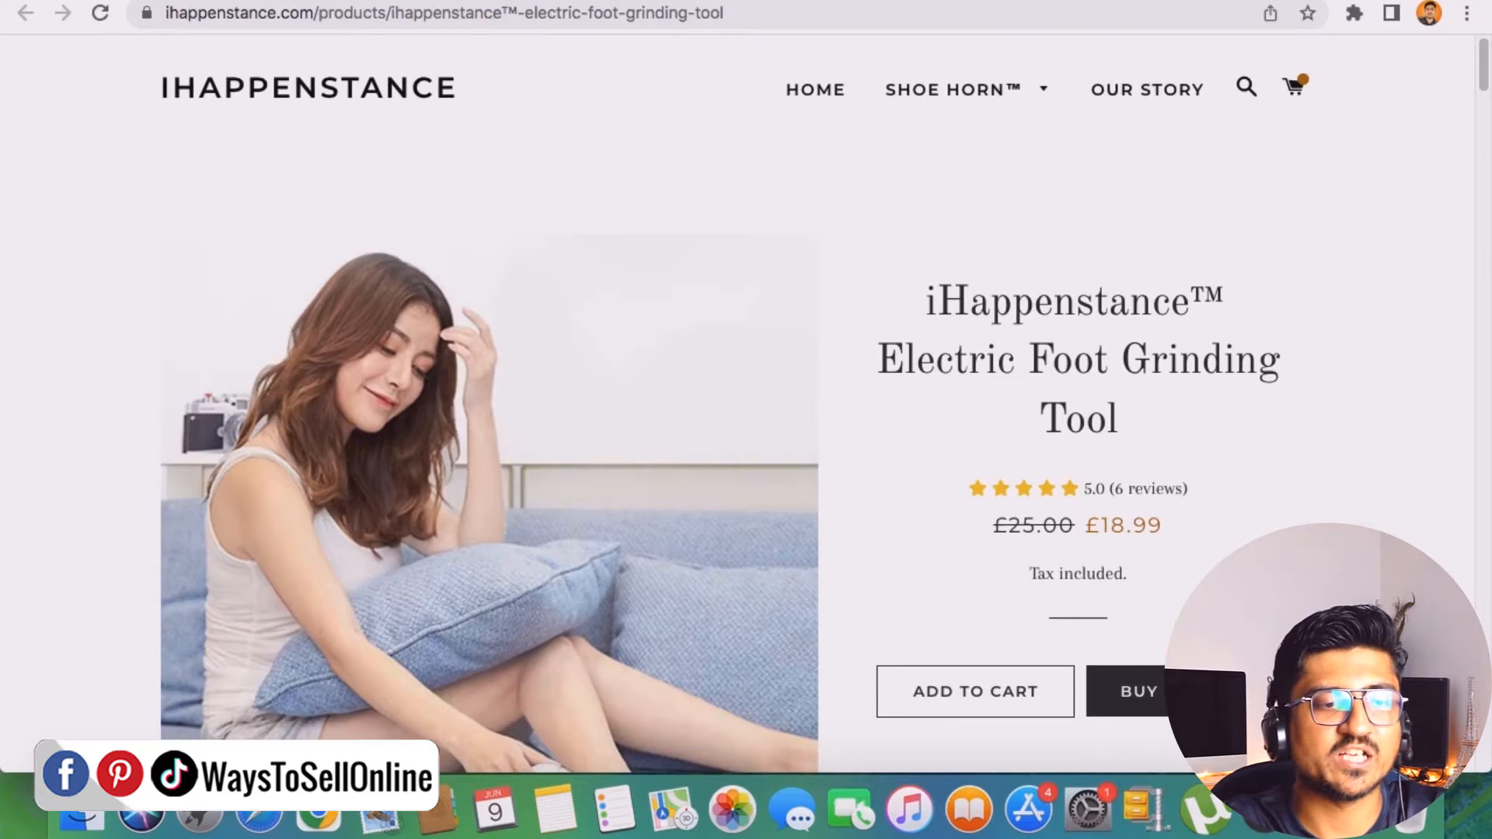
Return to the Shopify admin and start a new discount of type Buy X get Y
{"action": "left_click", "coordinate": [501, 2]}
{"action": "left_click", "coordinate": [137, 610]}
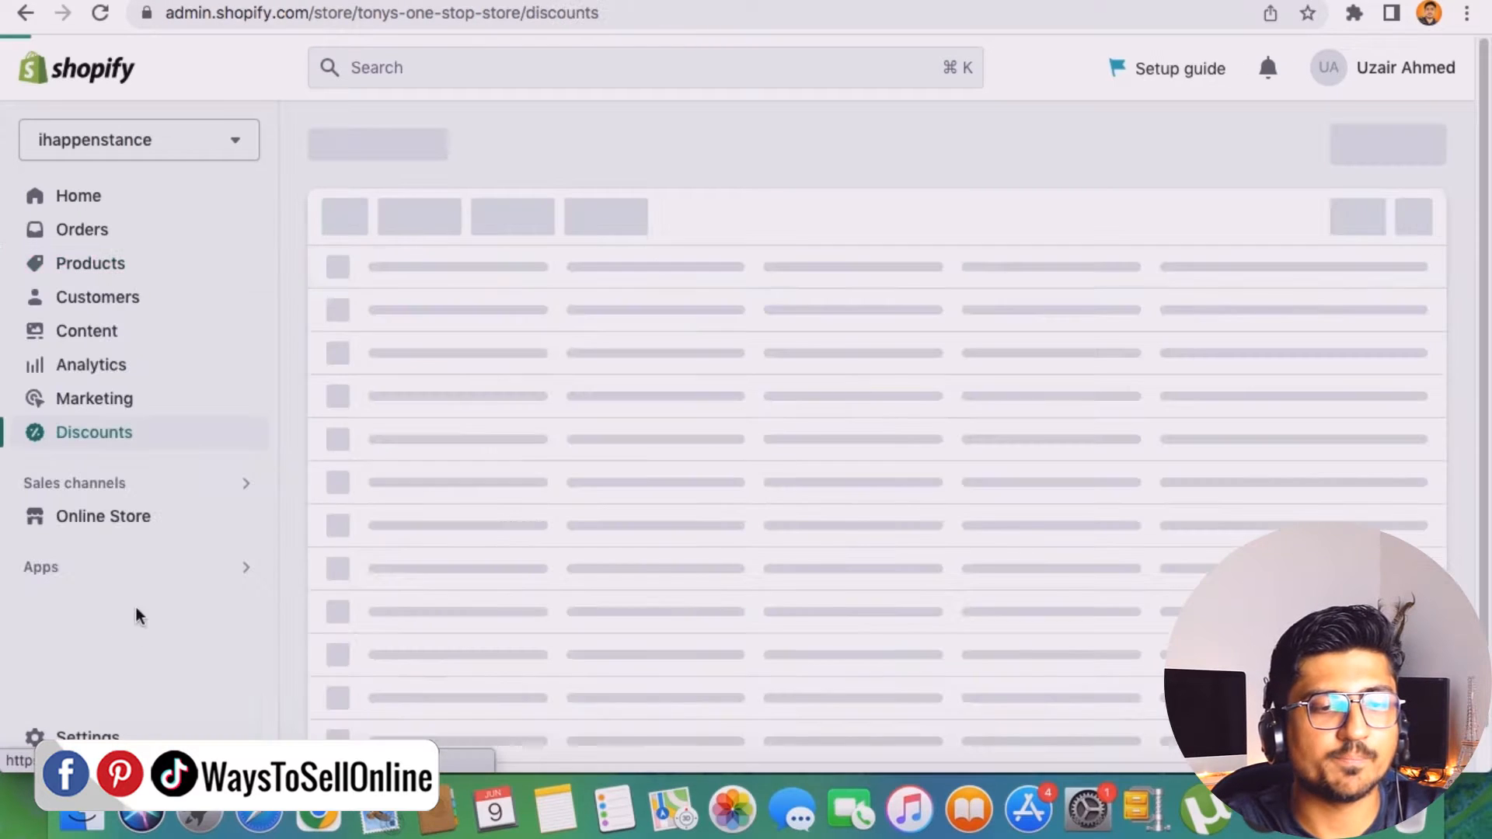
{"action": "left_click", "coordinate": [922, 646]}
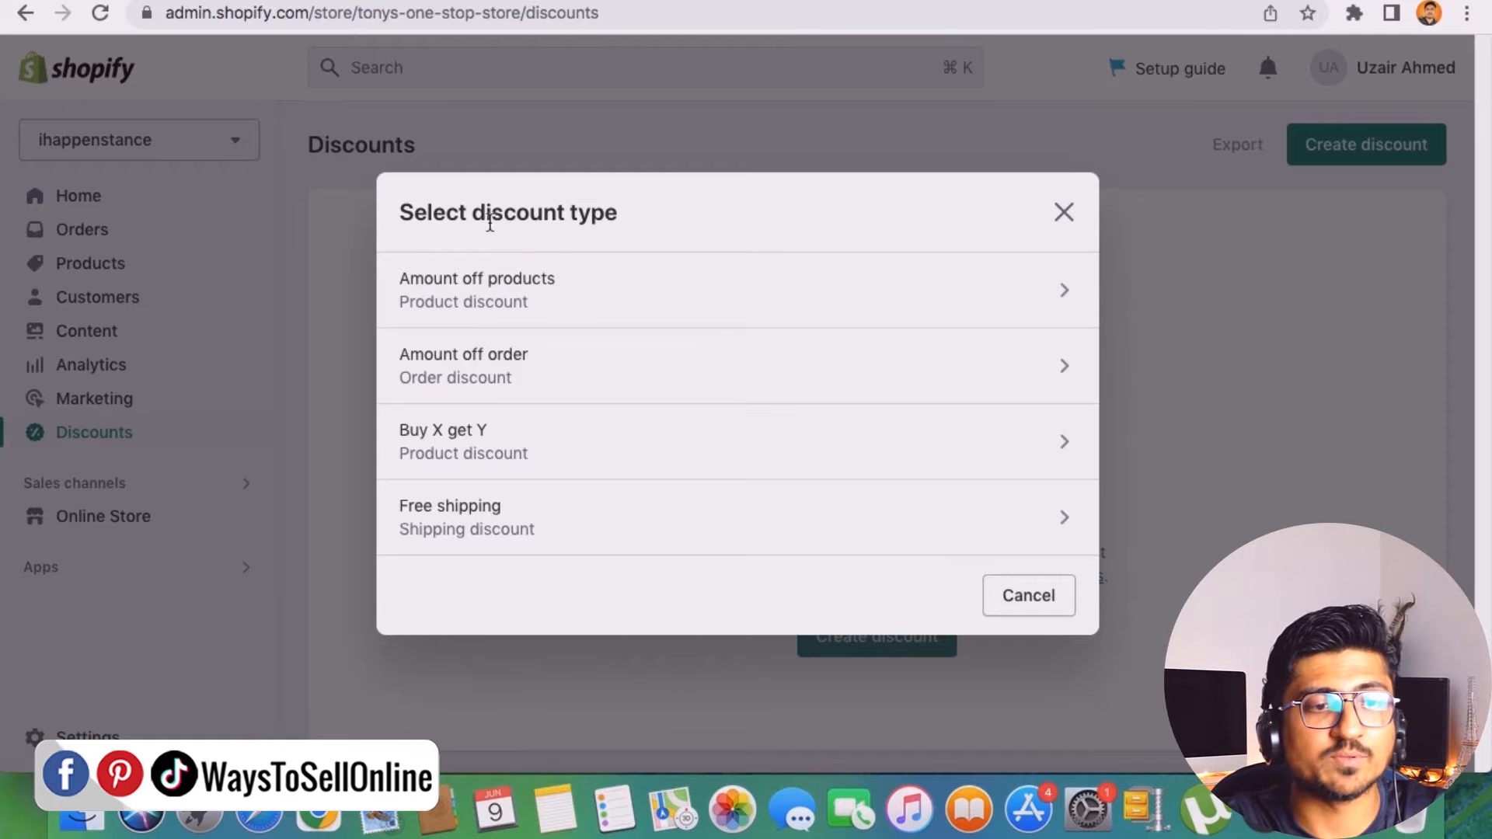
{"action": "scroll", "coordinate": [482, 264], "scroll_direction": "up", "scroll_amount": 5}
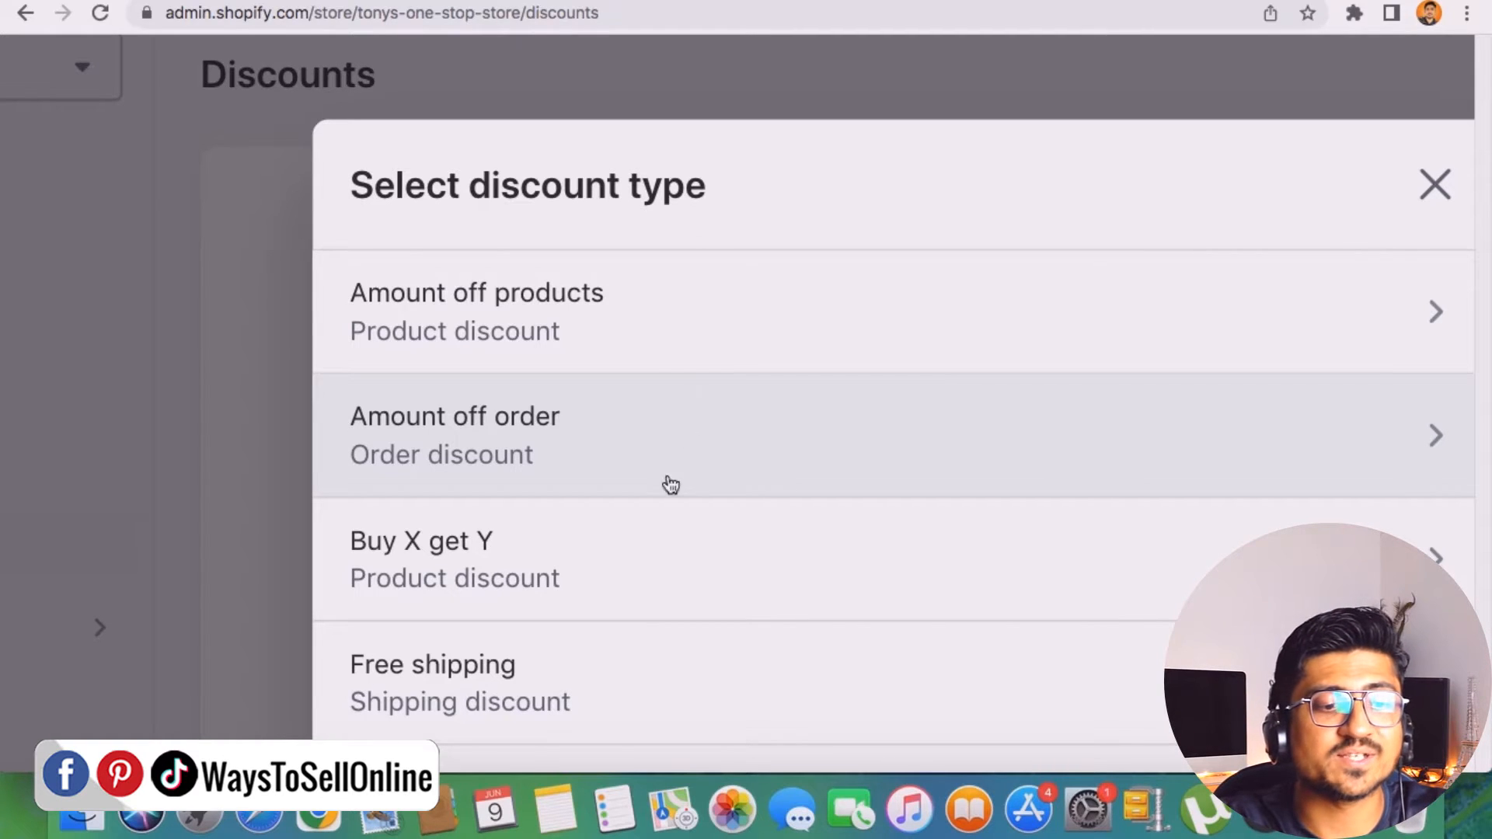
{"action": "left_click", "coordinate": [523, 585]}
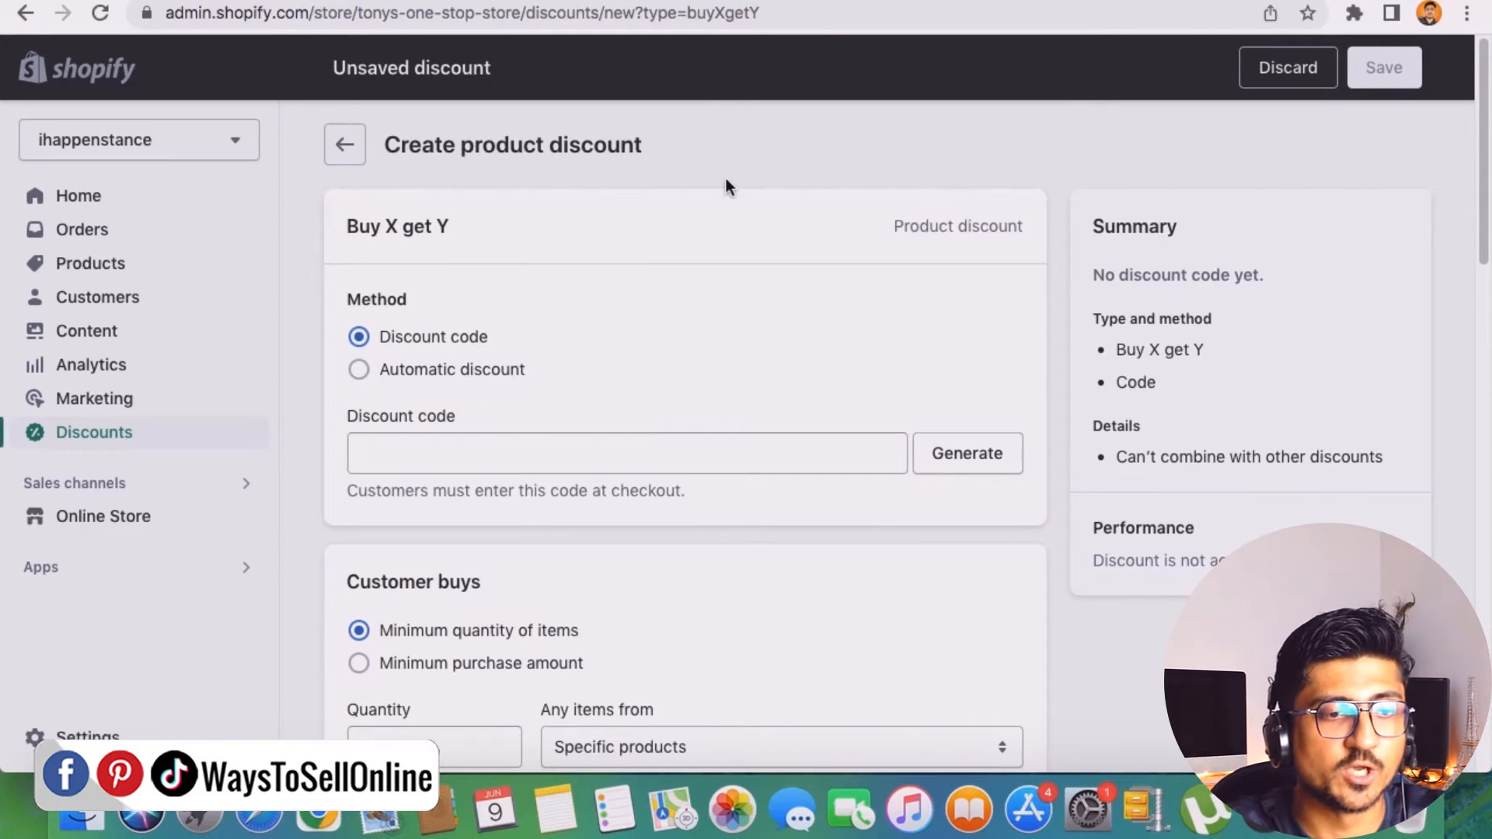
Review the Buy X get Y form and try the Automatic discount method before returning to Discount code
{"action": "scroll", "coordinate": [334, 404], "scroll_direction": "down", "scroll_amount": 15}
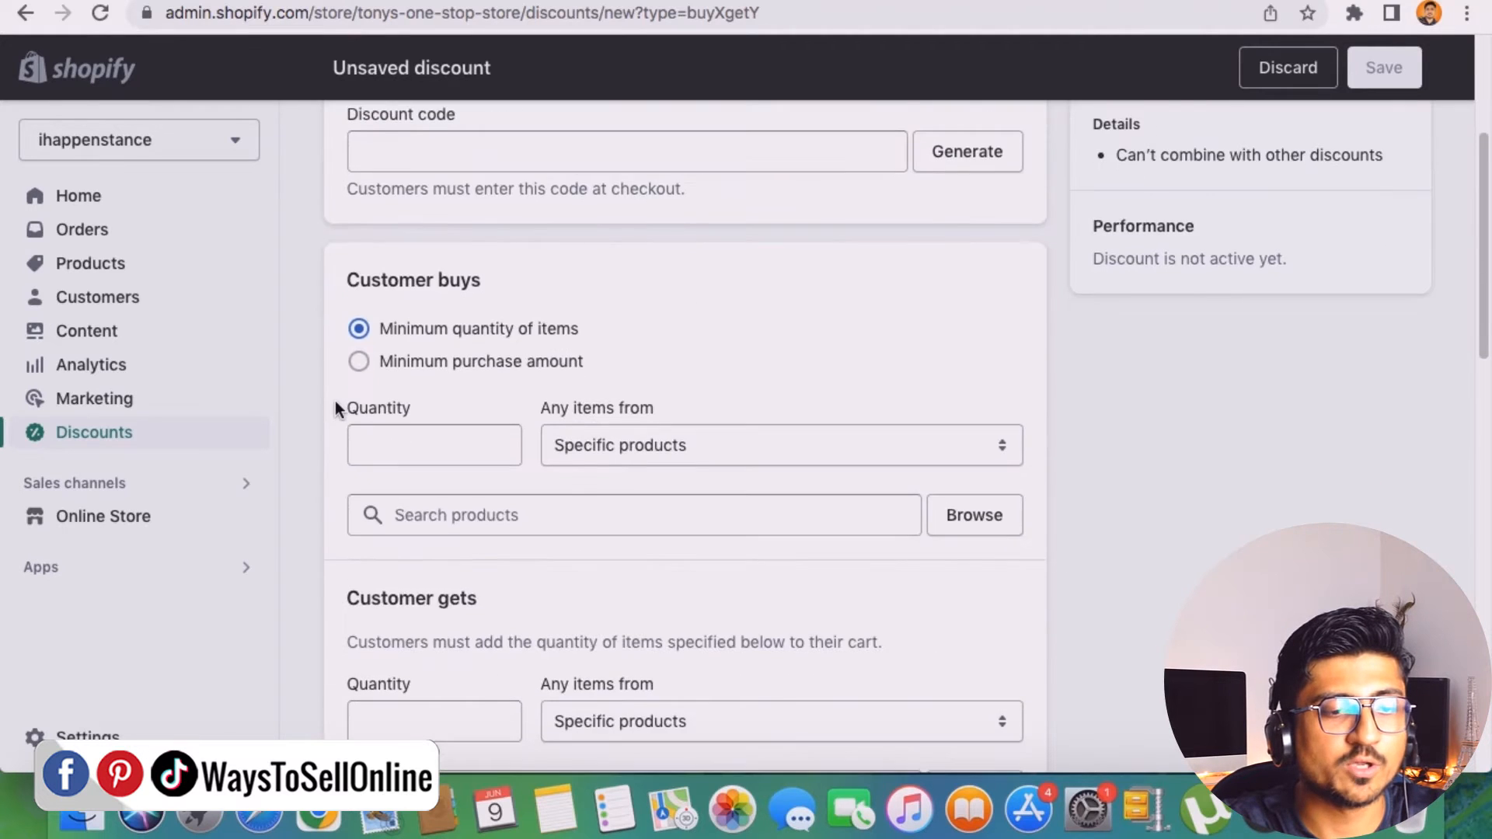
{"action": "scroll", "coordinate": [335, 404], "scroll_direction": "up", "scroll_amount": 15}
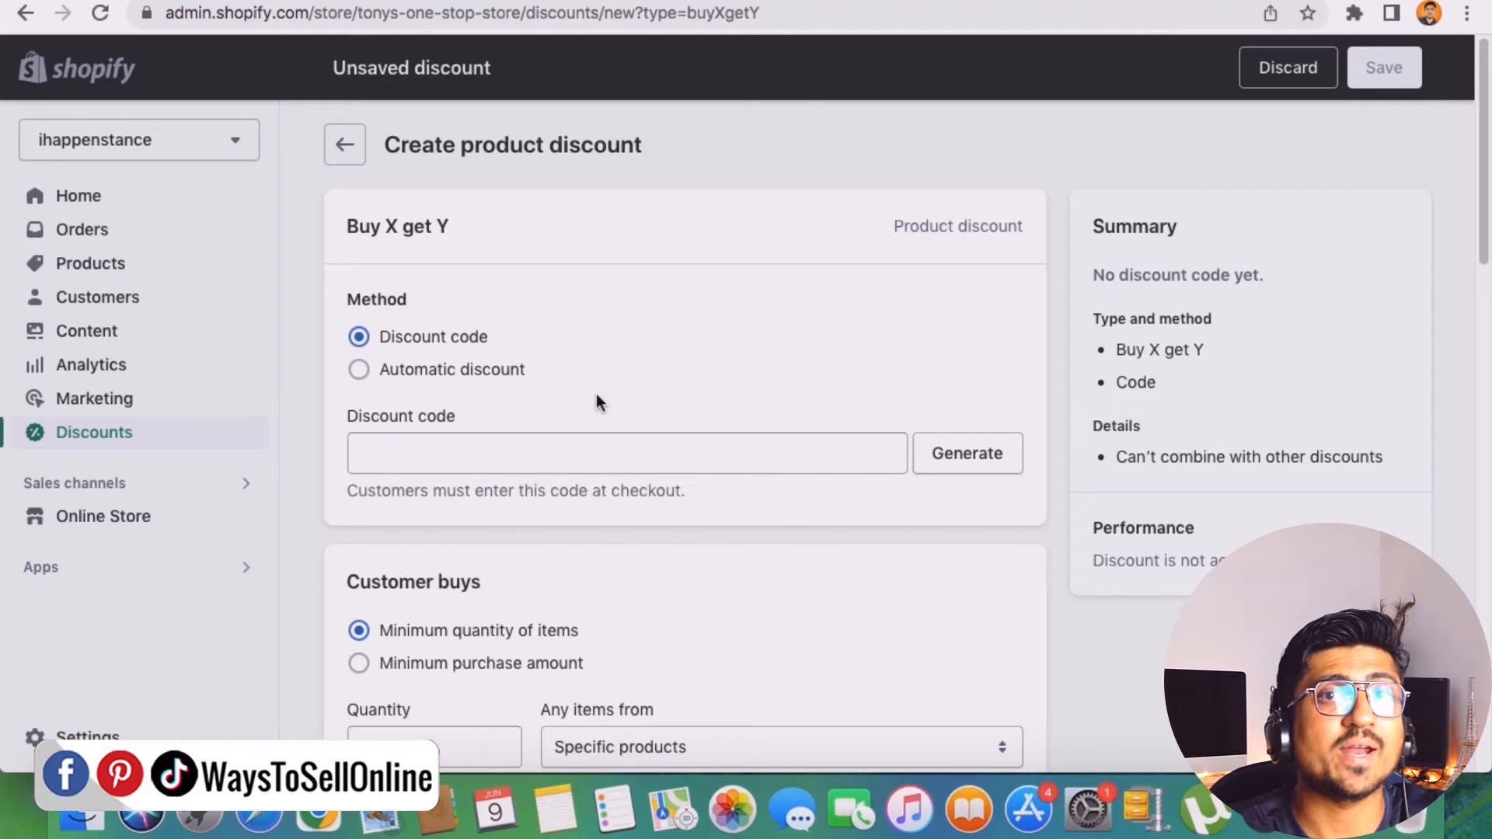
{"action": "scroll", "coordinate": [389, 376], "scroll_direction": "up", "scroll_amount": 4}
{"action": "left_click", "coordinate": [389, 376]}
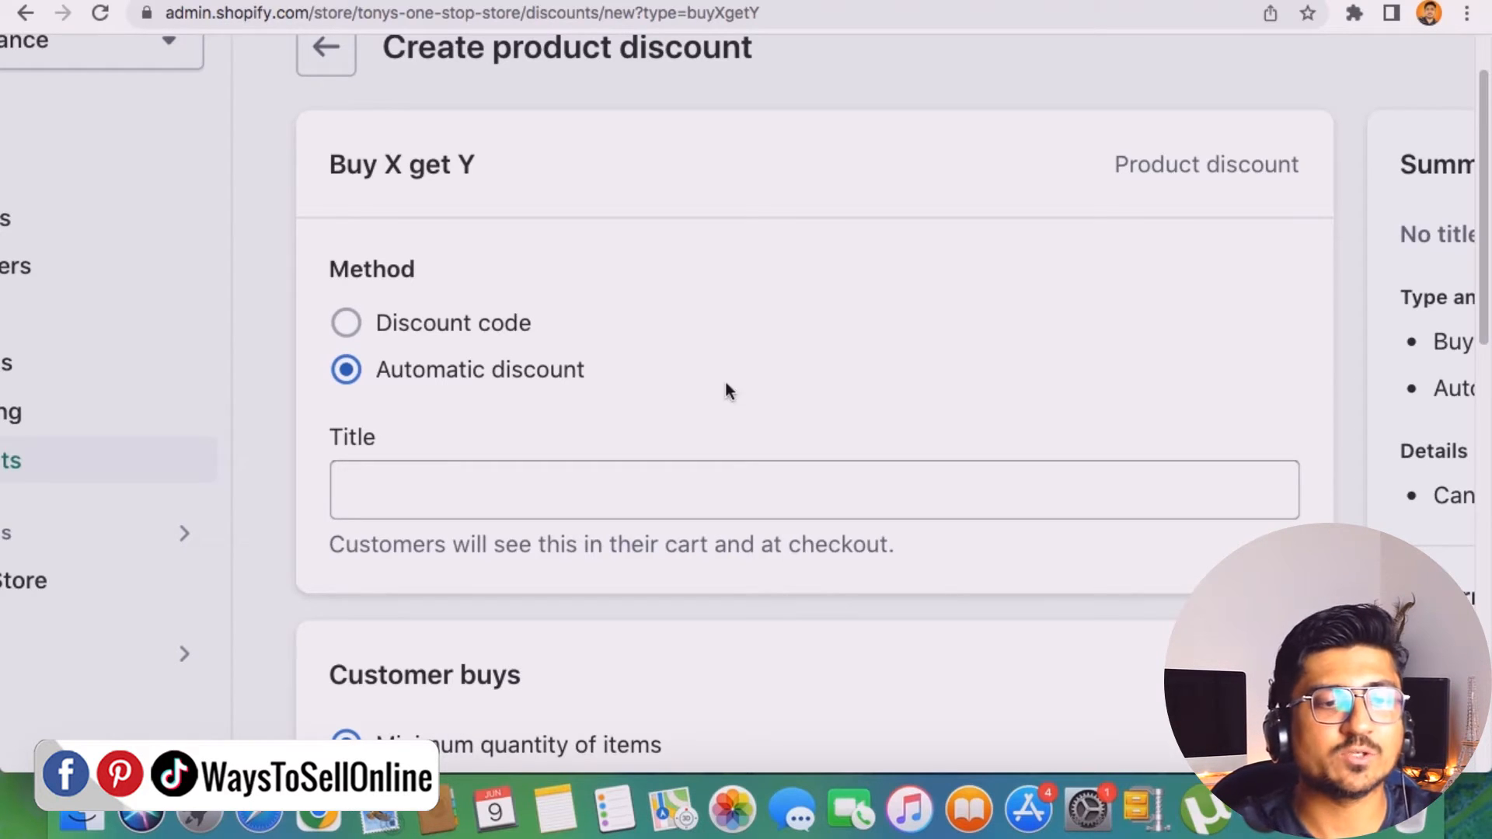
{"action": "left_click", "coordinate": [509, 325]}
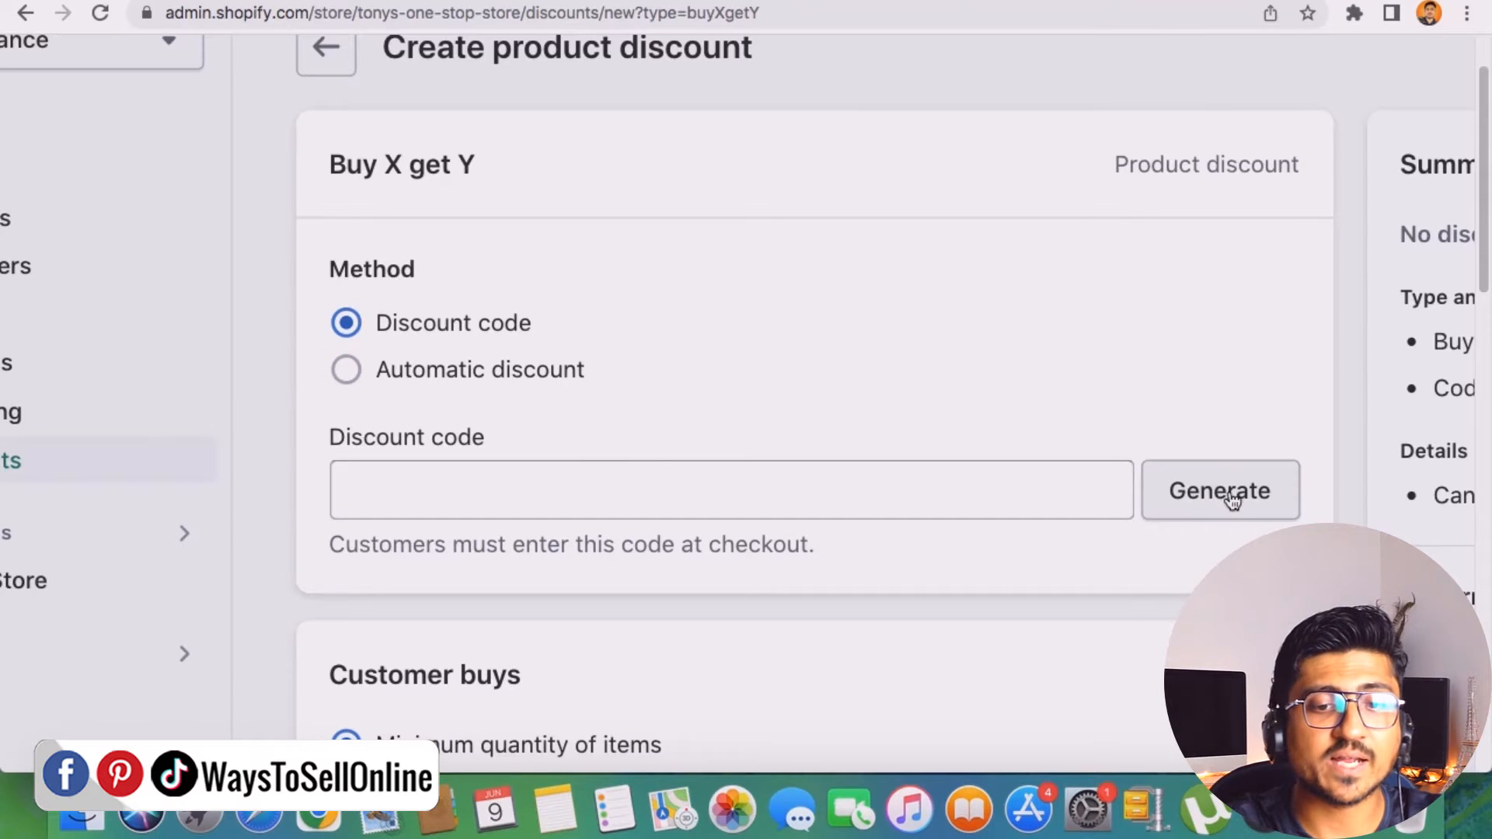
Generate a discount code and replace it with the custom code "insta 50% off"
{"action": "left_click", "coordinate": [1202, 494]}
{"action": "left_click", "coordinate": [601, 483]}
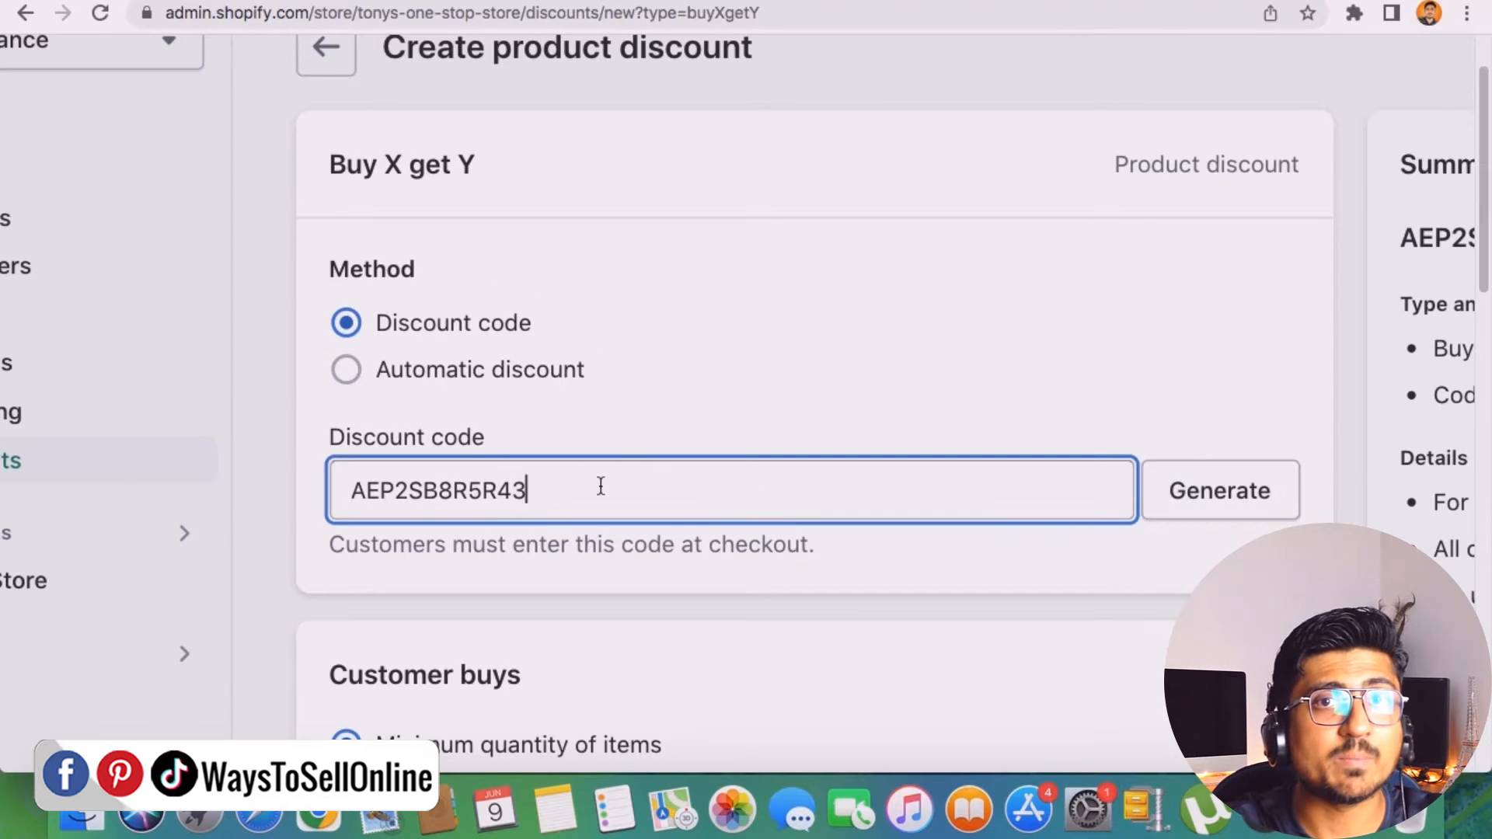
{"action": "left_click_drag", "start_coordinate": [556, 486], "coordinate": [331, 474]}
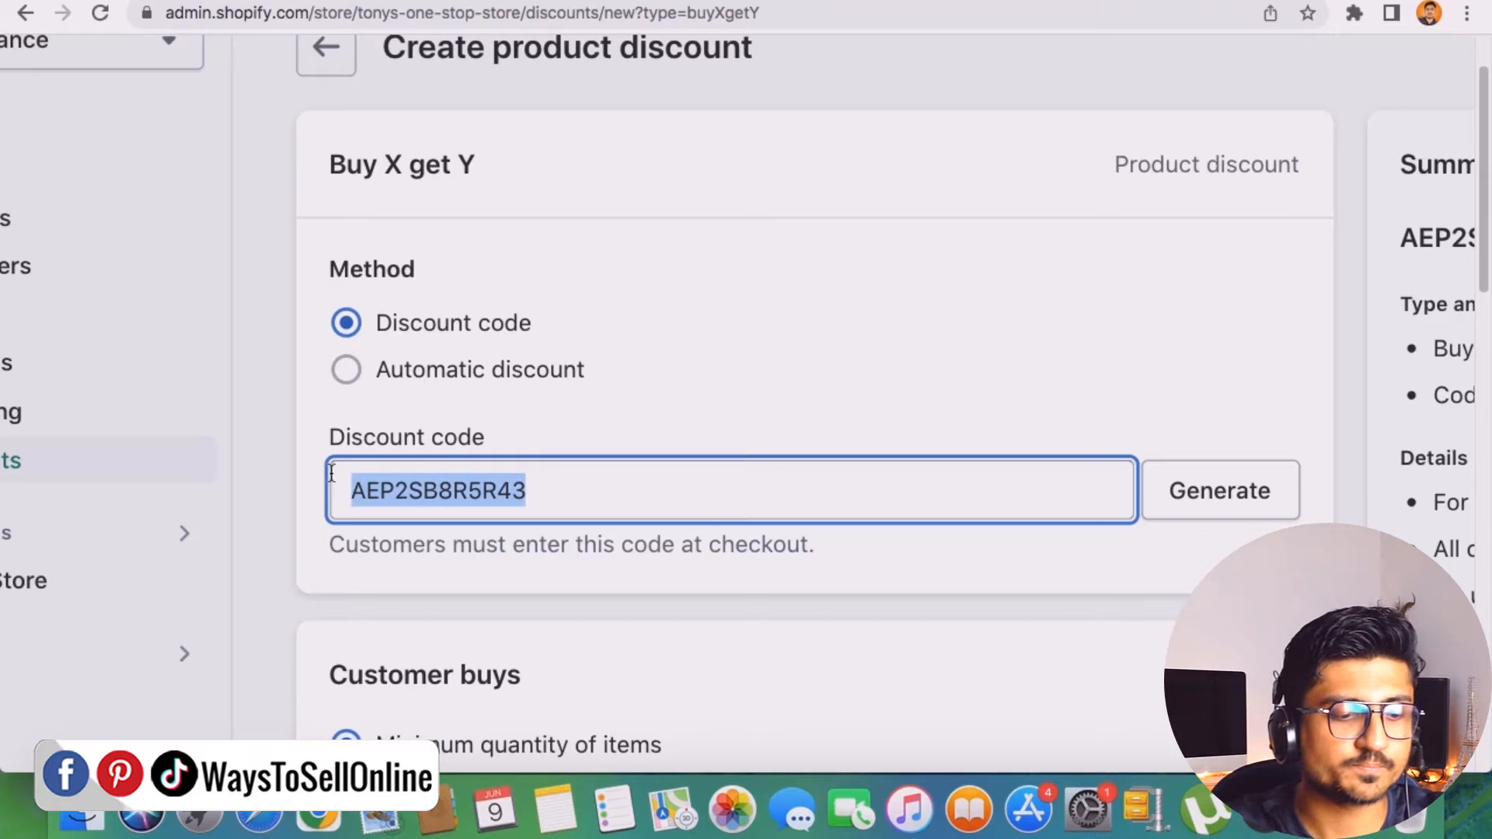
{"action": "type", "text": "insta 50% off"}
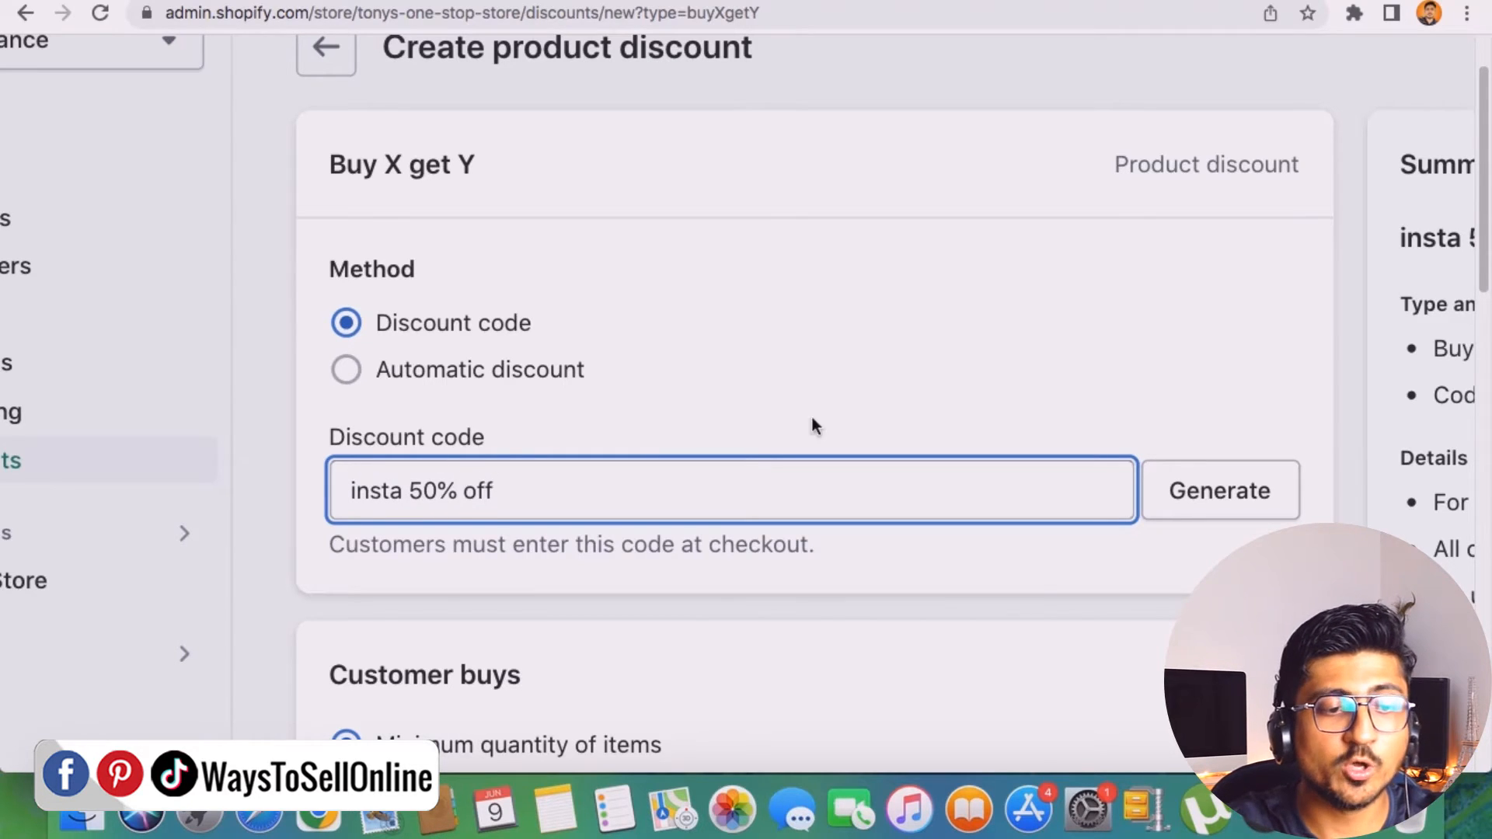
{"action": "left_click", "coordinate": [878, 407]}
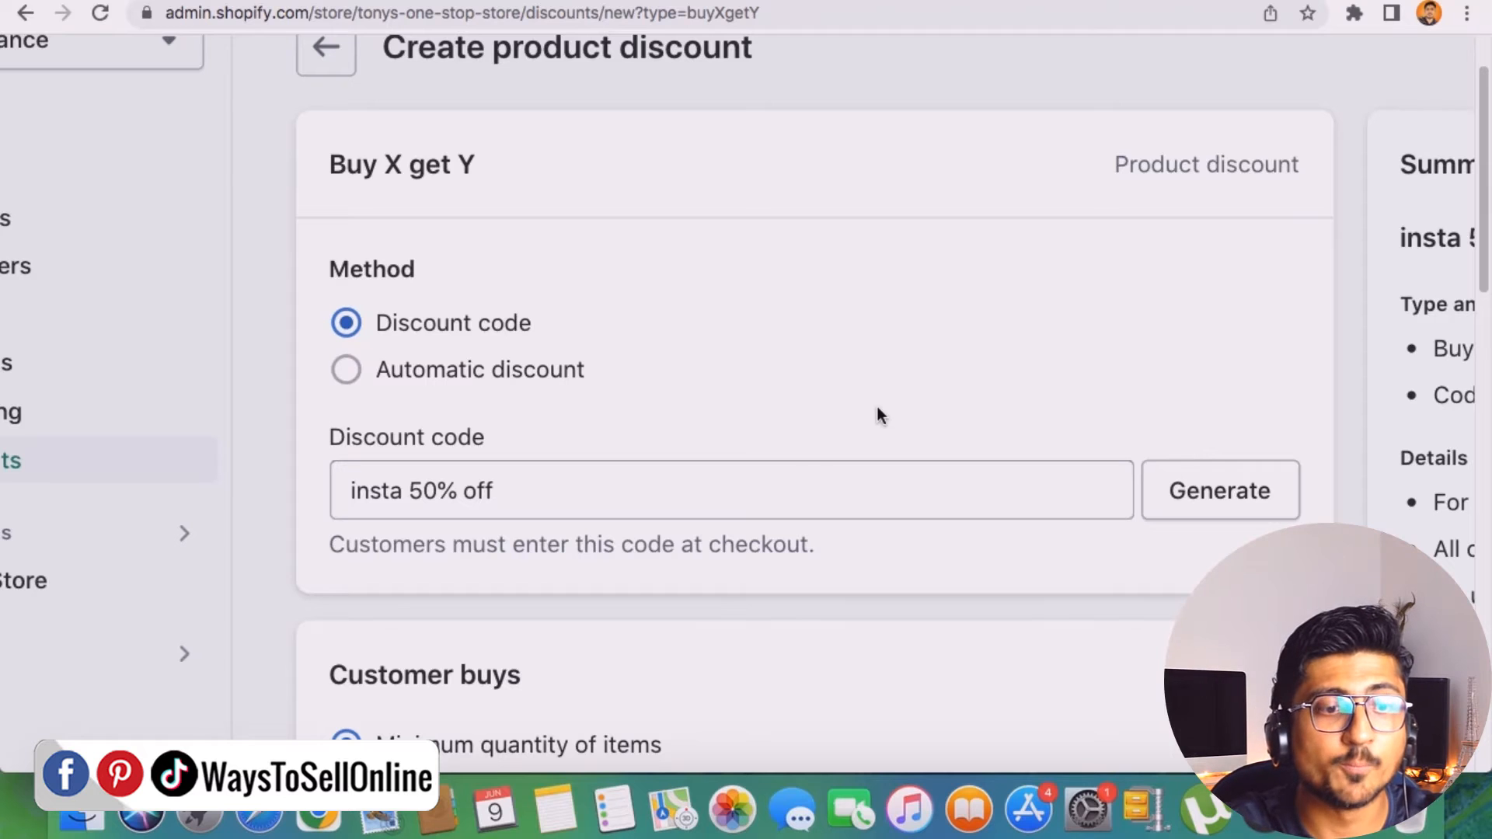
{"action": "left_click_drag", "start_coordinate": [567, 494], "coordinate": [336, 494]}
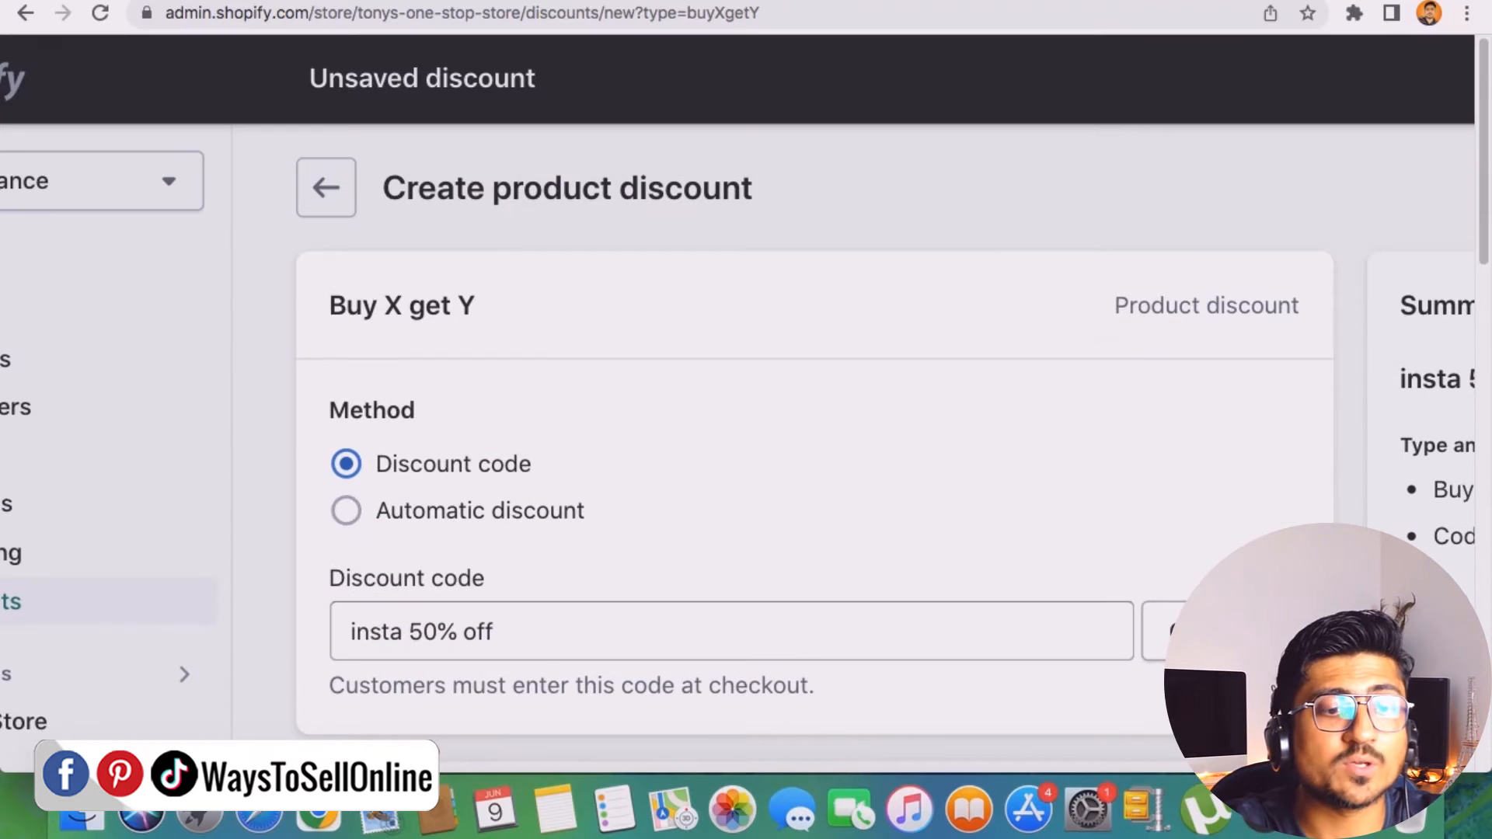
Review the customer-buys conditions and set the quantity to 3 for the minimum quantity of items
{"action": "scroll", "coordinate": [476, 376], "scroll_direction": "down", "scroll_amount": 6}
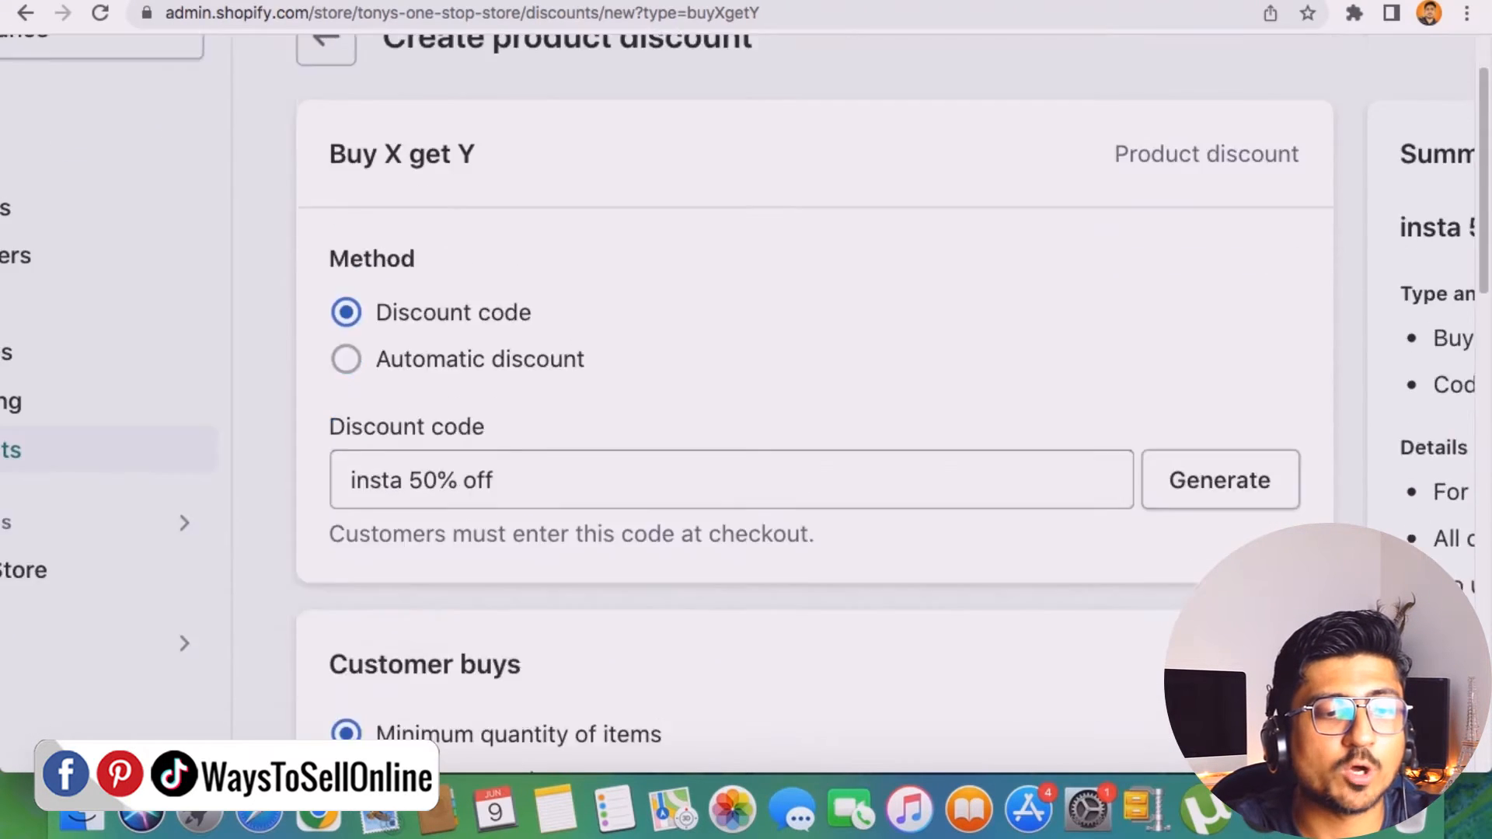
{"action": "scroll", "coordinate": [549, 363], "scroll_direction": "down", "scroll_amount": 1}
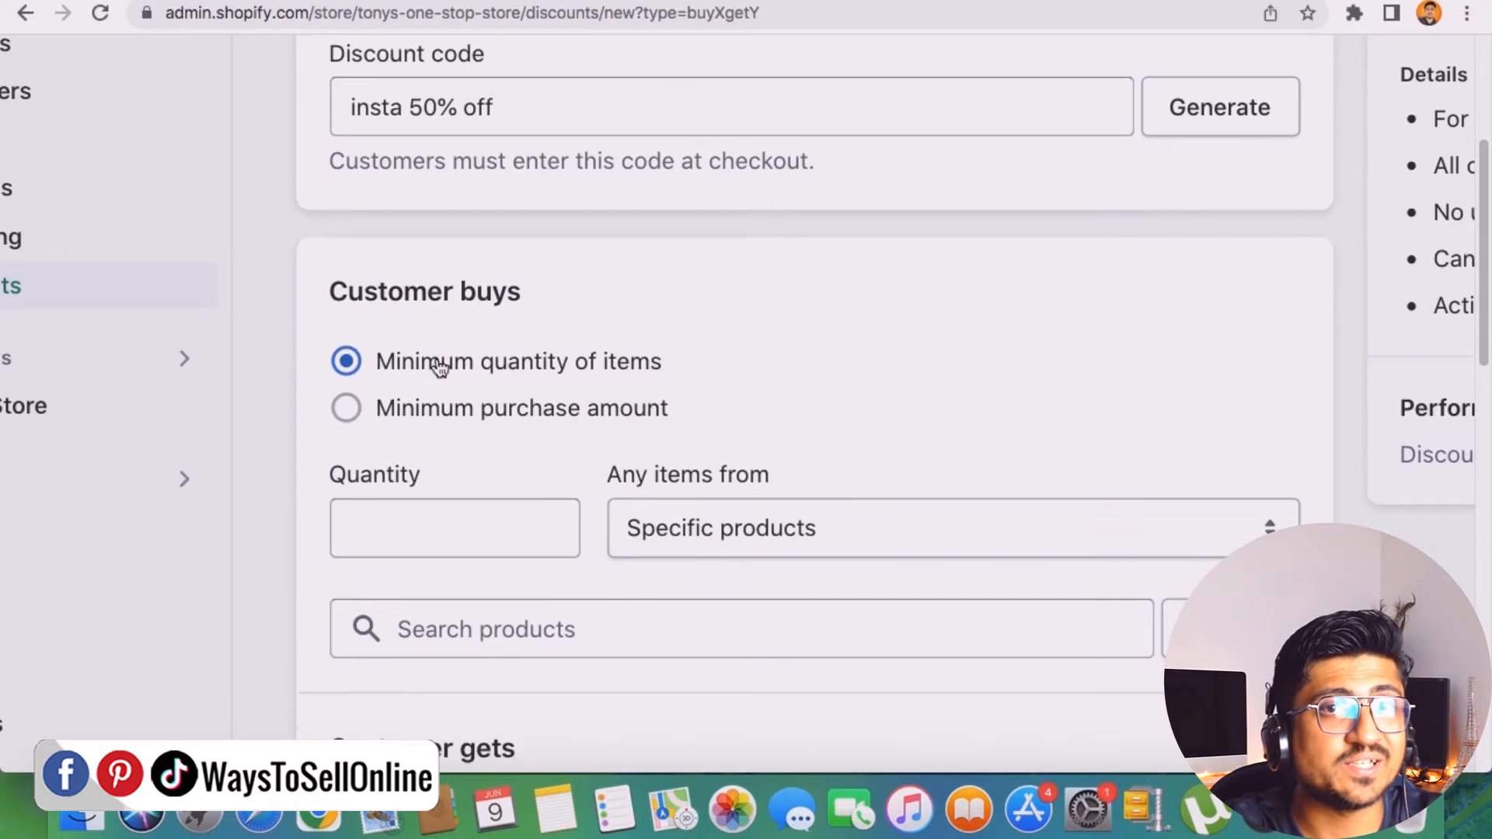
{"action": "left_click_drag", "start_coordinate": [687, 359], "coordinate": [398, 381]}
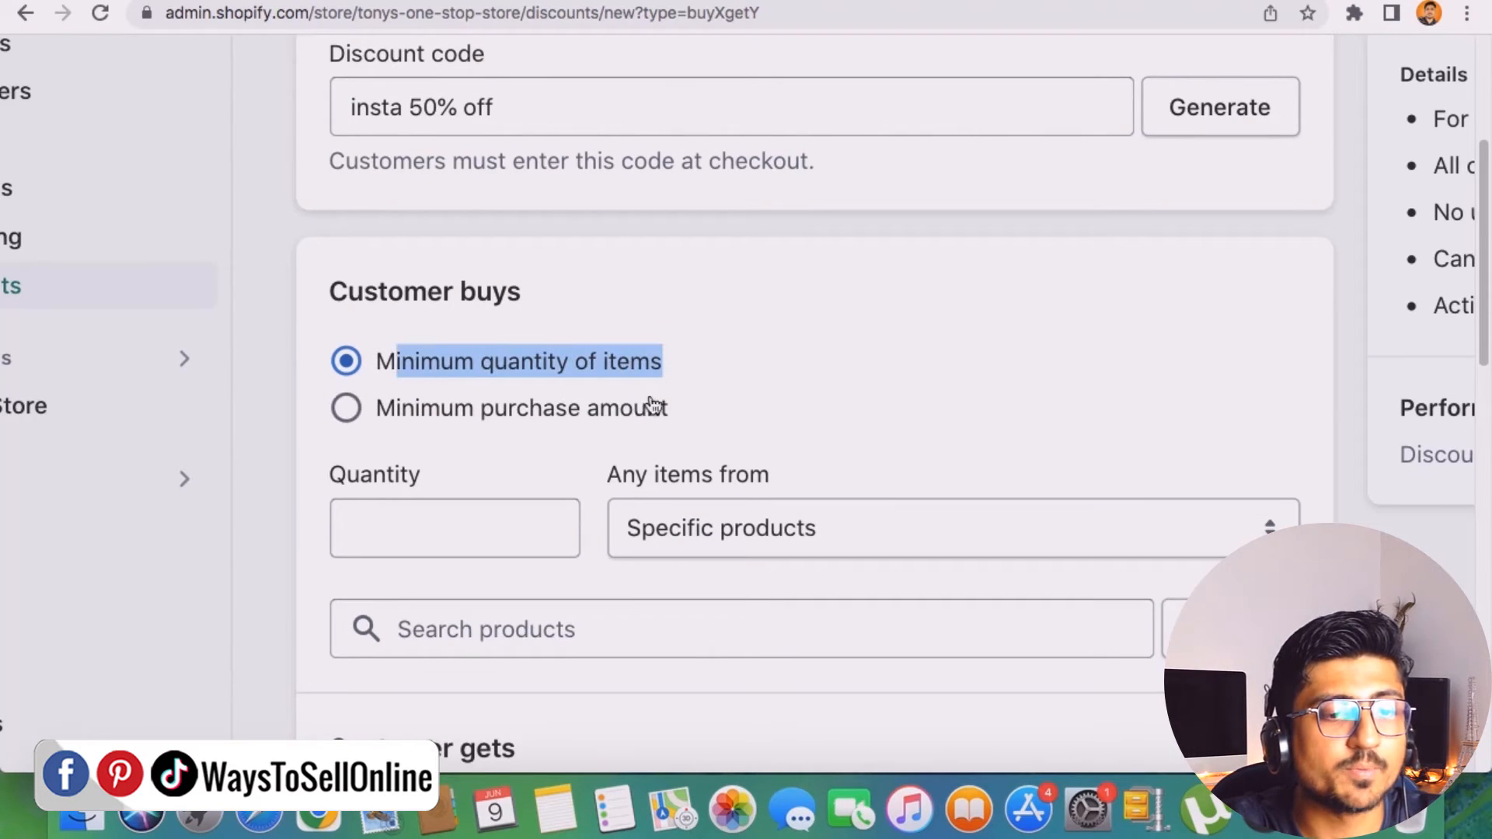
{"action": "triple_click", "coordinate": [674, 405]}
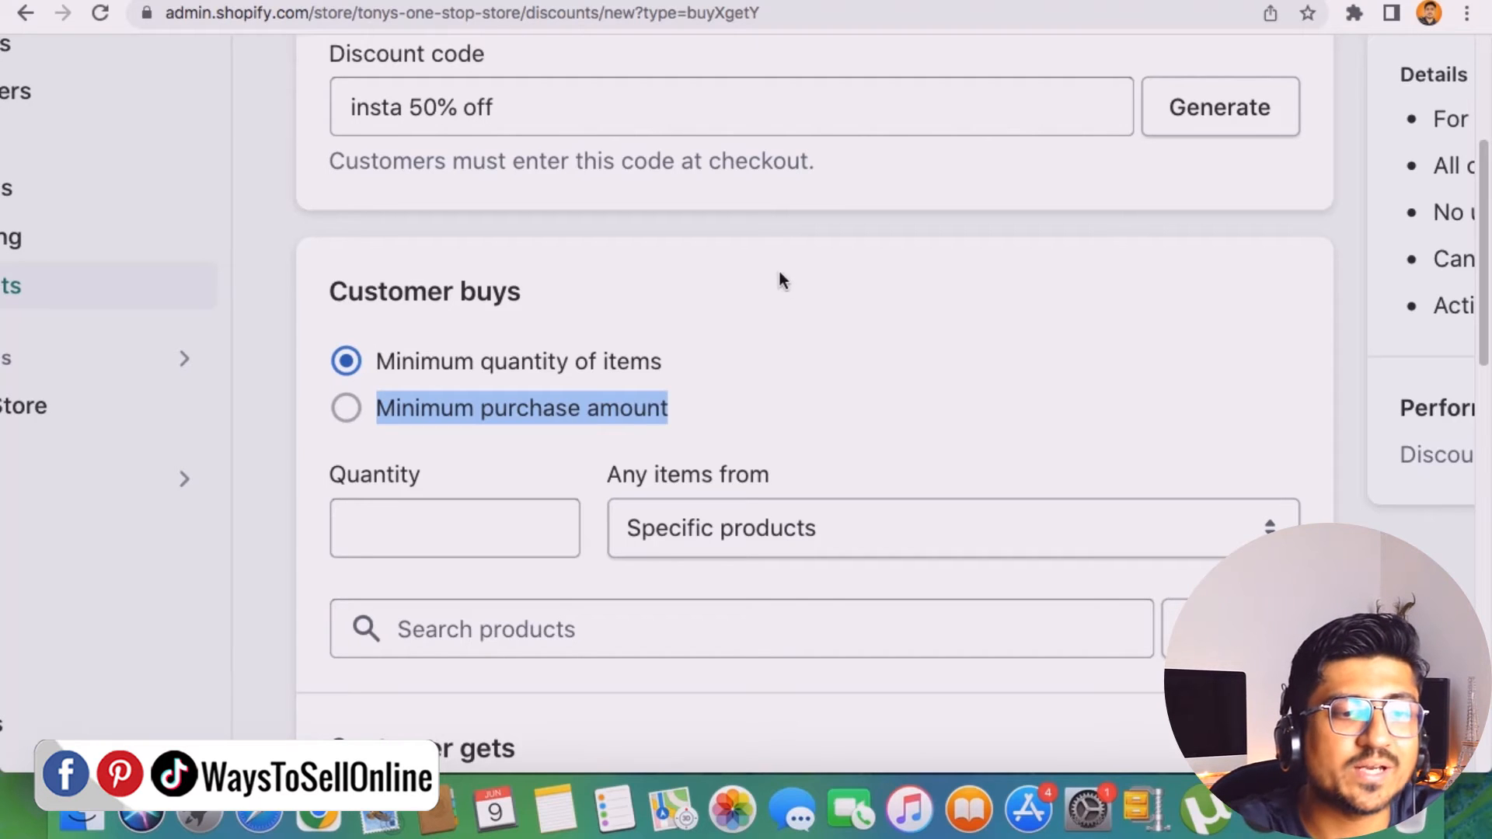
{"action": "left_click", "coordinate": [420, 522]}
{"action": "type", "text": "3"}
{"action": "left_click", "coordinate": [721, 446]}
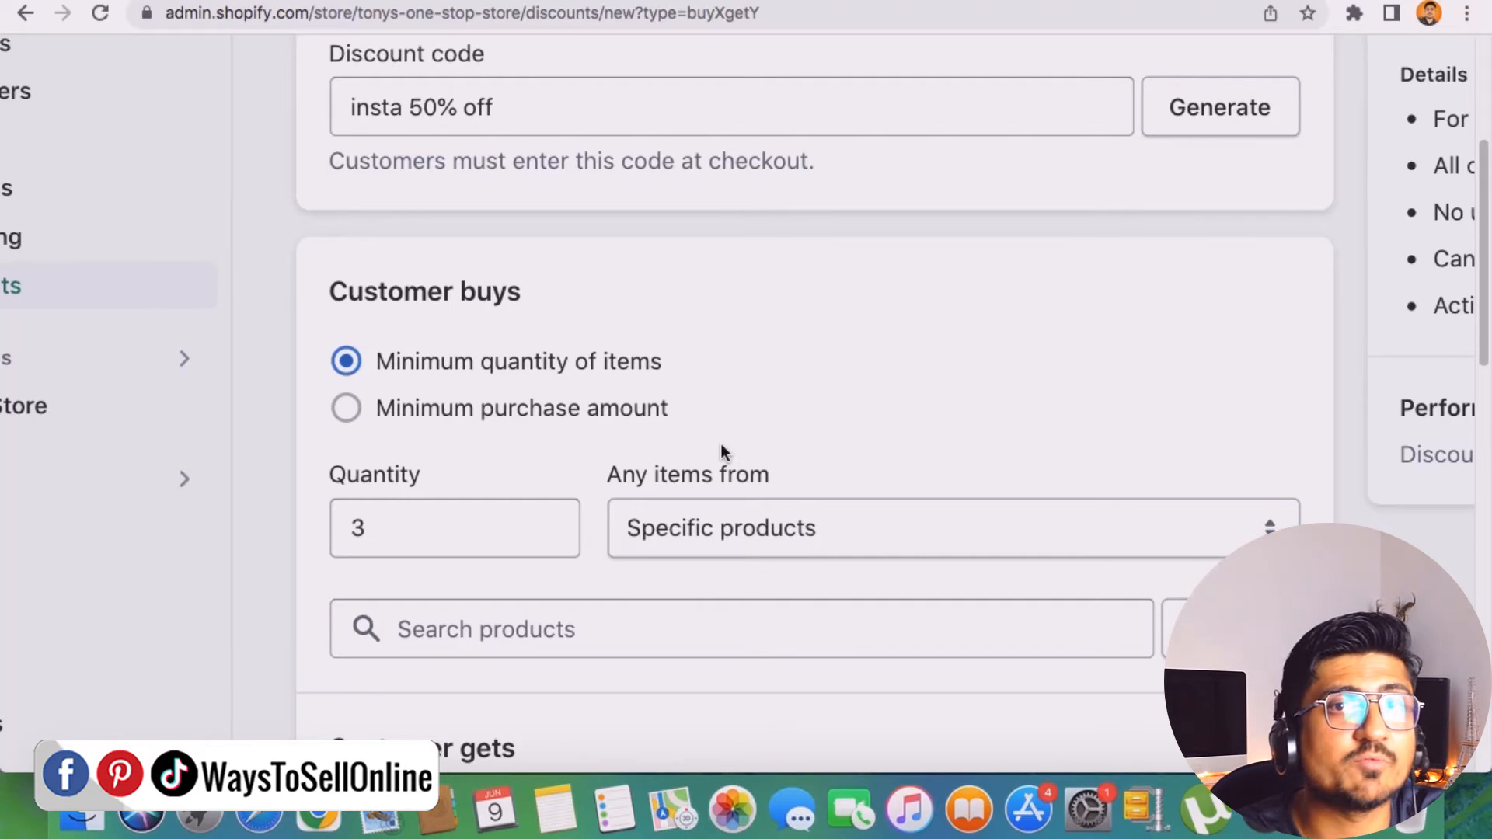
Set the minimum quantity of items the customer buys to 1
{"action": "scroll", "coordinate": [1018, 314], "scroll_direction": "down", "scroll_amount": 2}
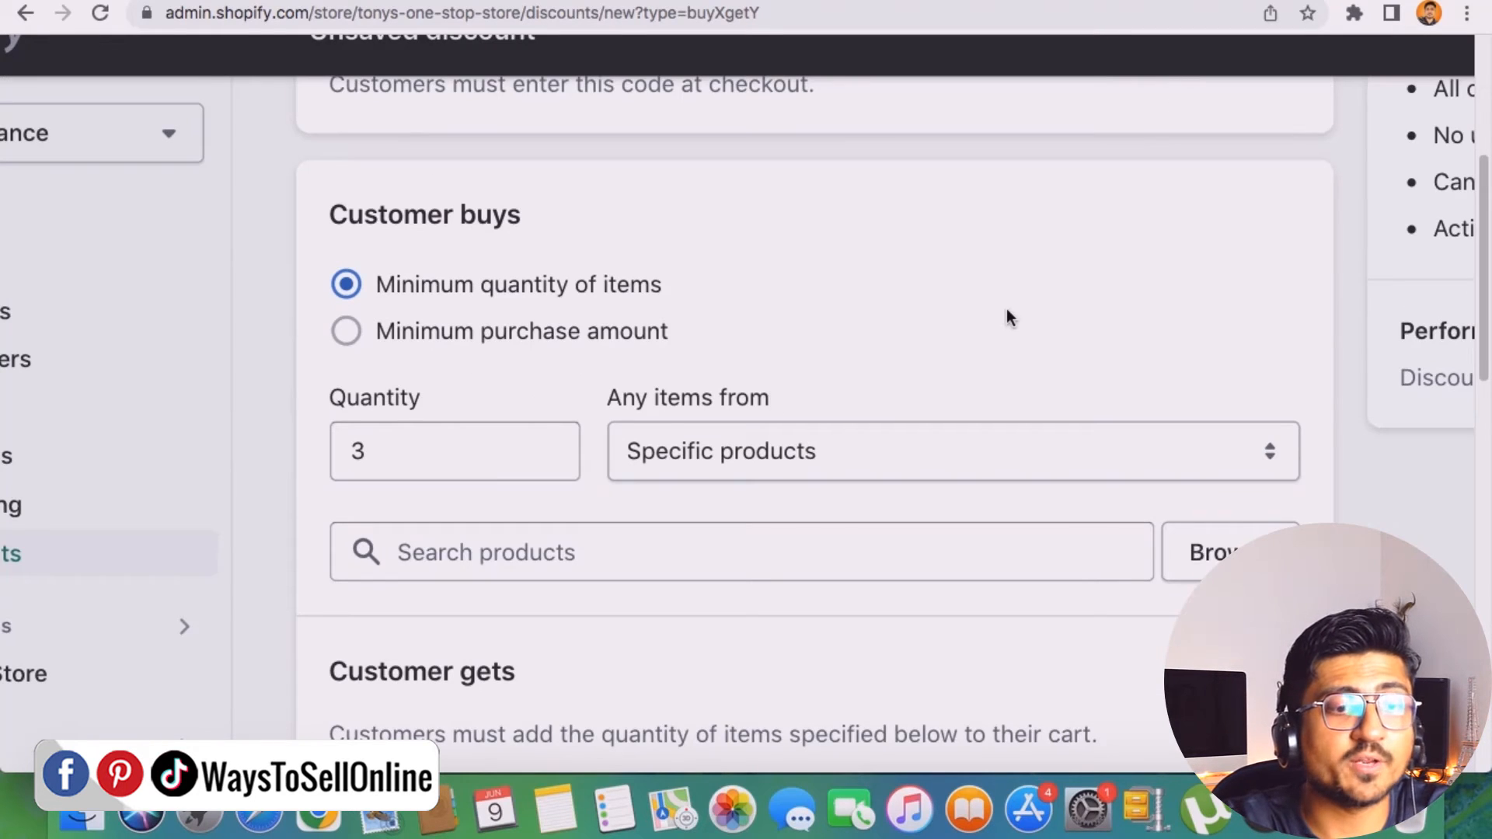
{"action": "left_click_drag", "start_coordinate": [426, 436], "coordinate": [313, 458]}
{"action": "type", "text": "1"}
{"action": "left_click", "coordinate": [971, 296]}
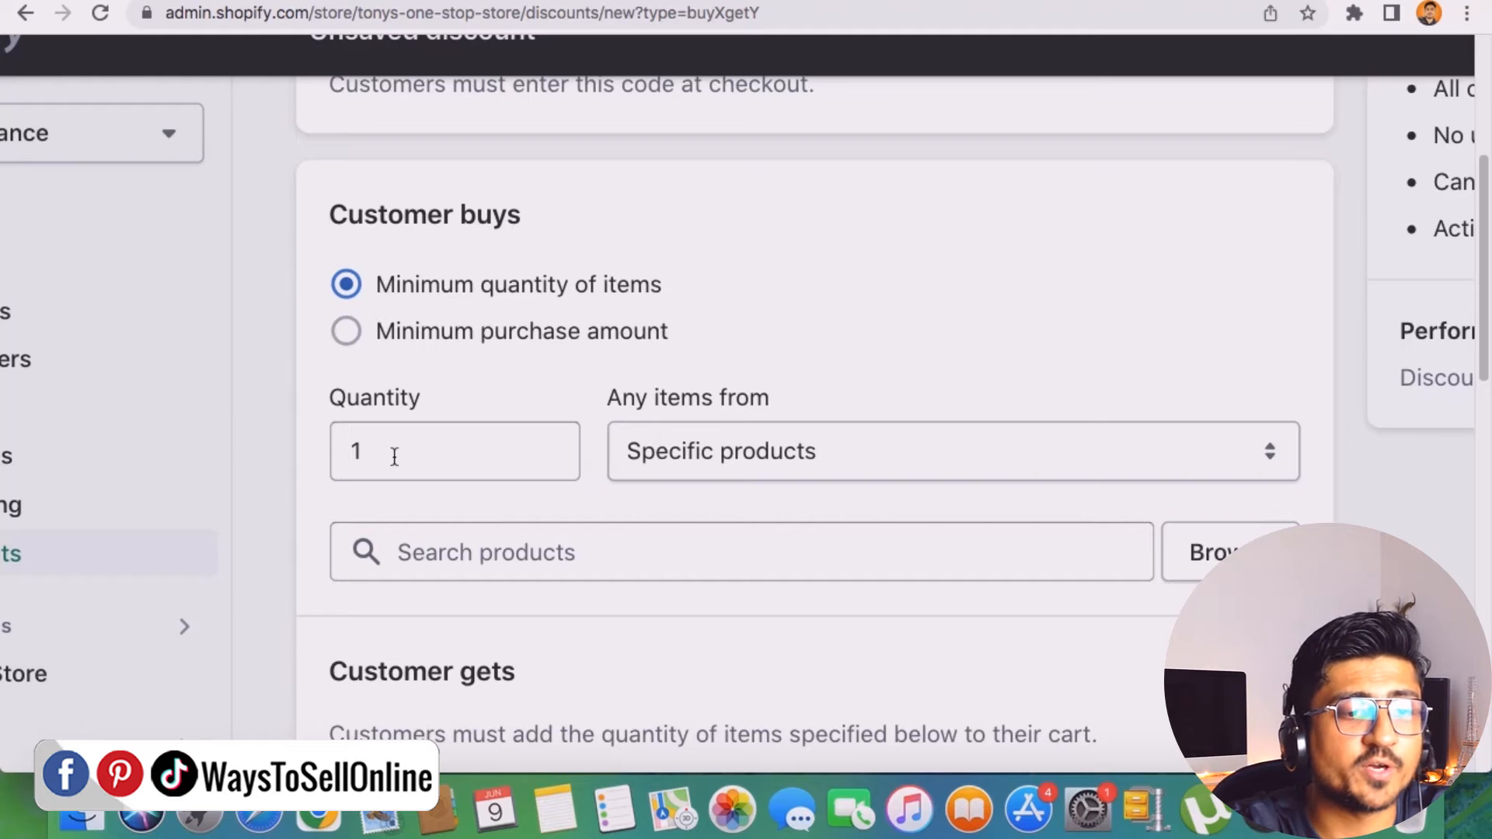
{"action": "left_click_drag", "start_coordinate": [393, 456], "coordinate": [311, 466]}
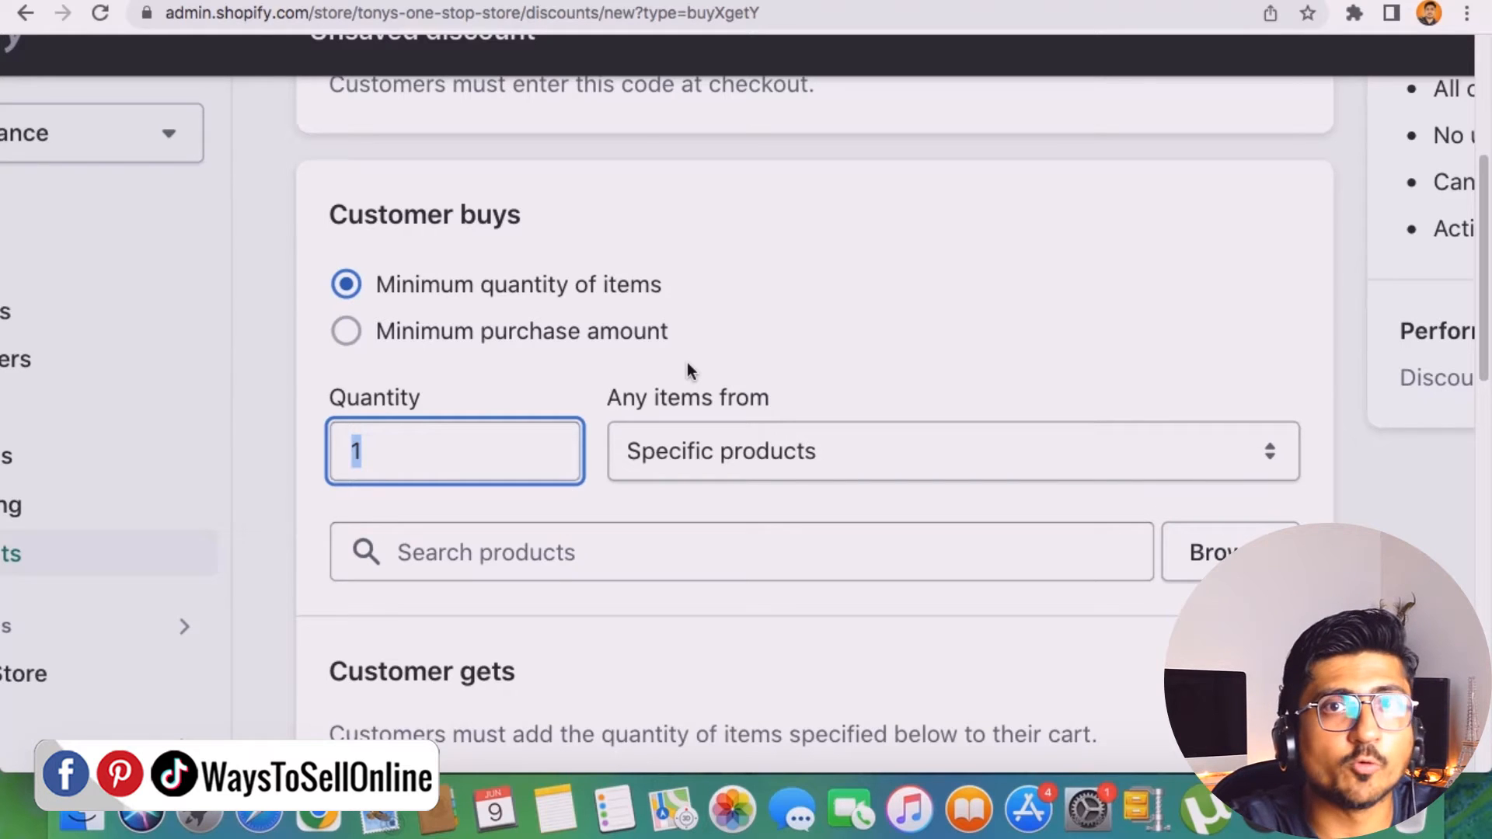
{"action": "left_click", "coordinate": [525, 371]}
Try to add the iHappenstance™ 2PCS Shoe Horn Helper™ to the specific products the customer buys
{"action": "scroll", "coordinate": [1318, 467], "scroll_direction": "down", "scroll_amount": 1}
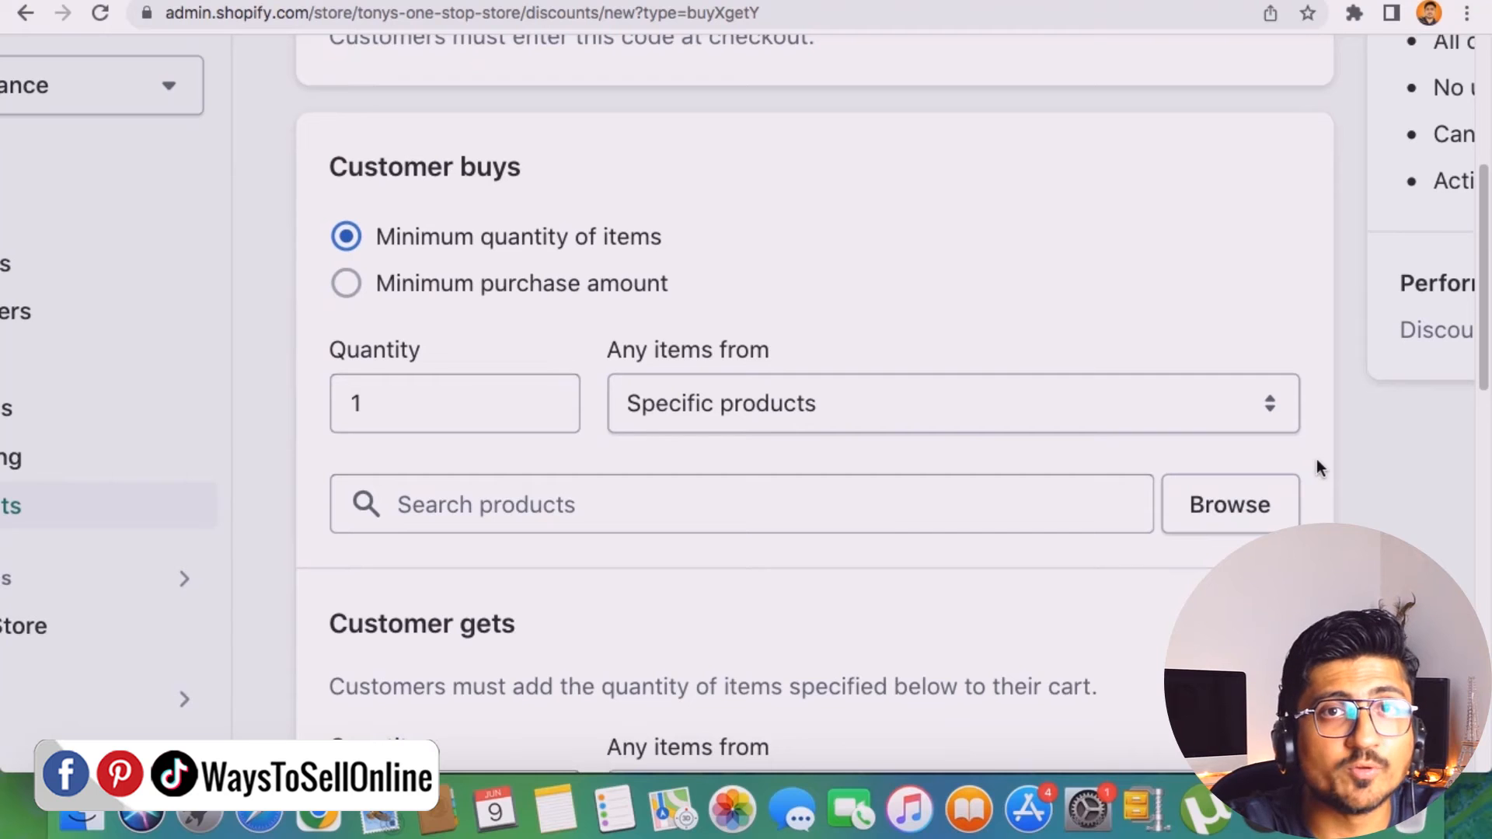
{"action": "left_click", "coordinate": [869, 409]}
{"action": "left_click", "coordinate": [868, 408]}
{"action": "left_click", "coordinate": [1215, 506]}
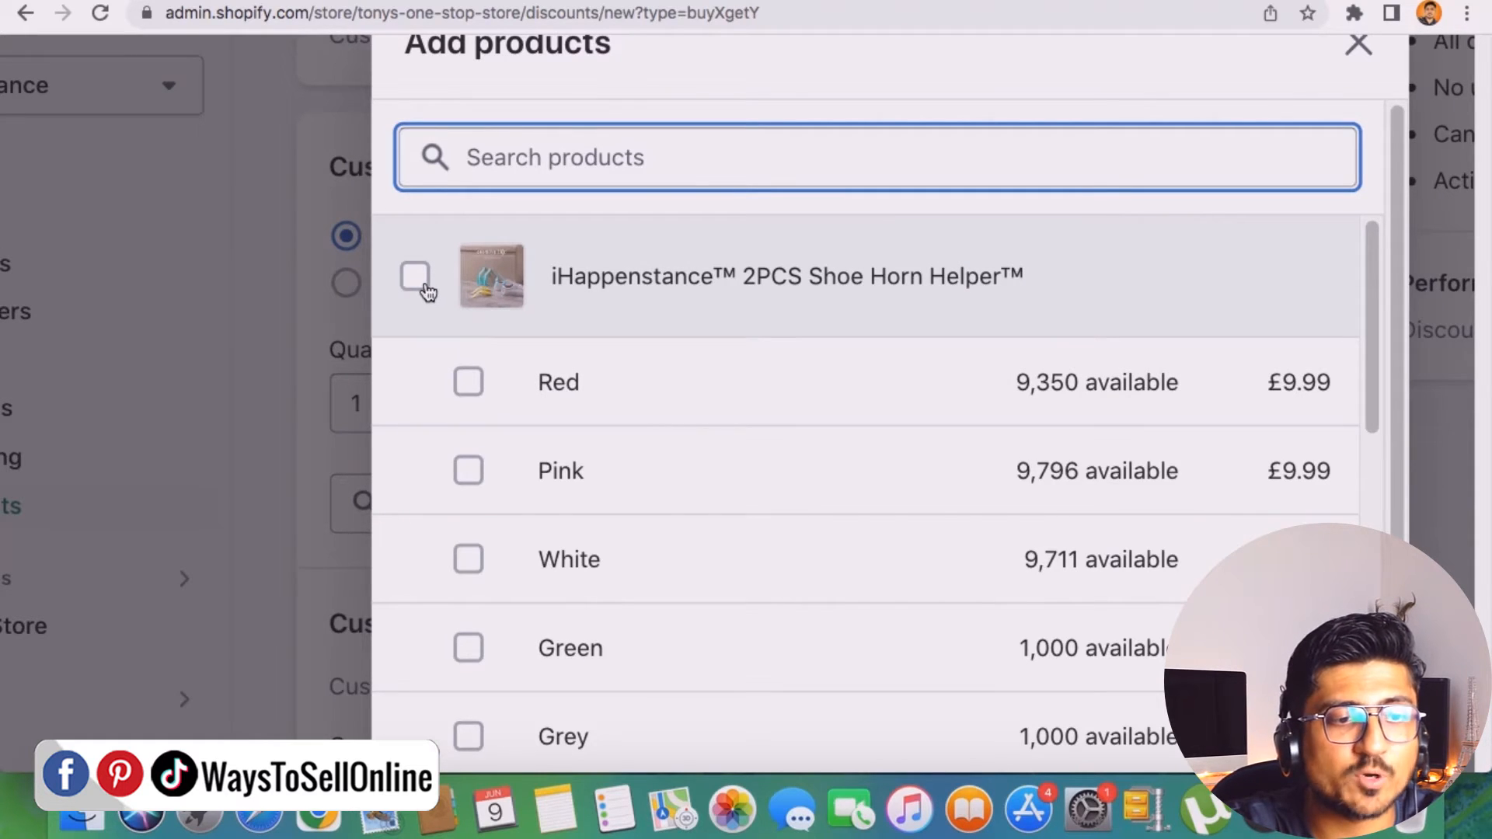
{"action": "left_click", "coordinate": [427, 289]}
{"action": "scroll", "coordinate": [1255, 494], "scroll_direction": "down", "scroll_amount": 15}
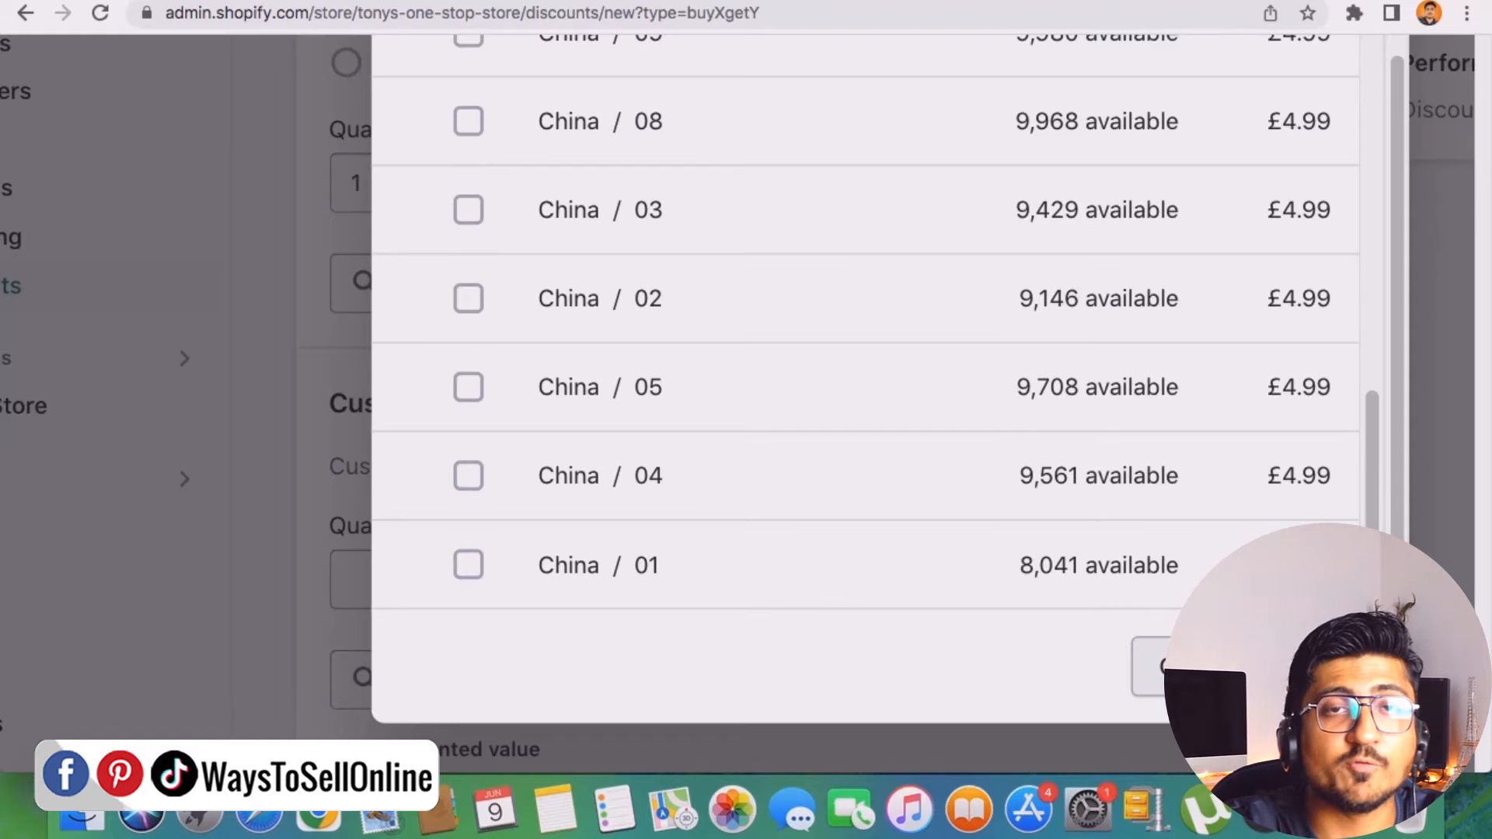
{"action": "left_click", "coordinate": [1323, 667]}
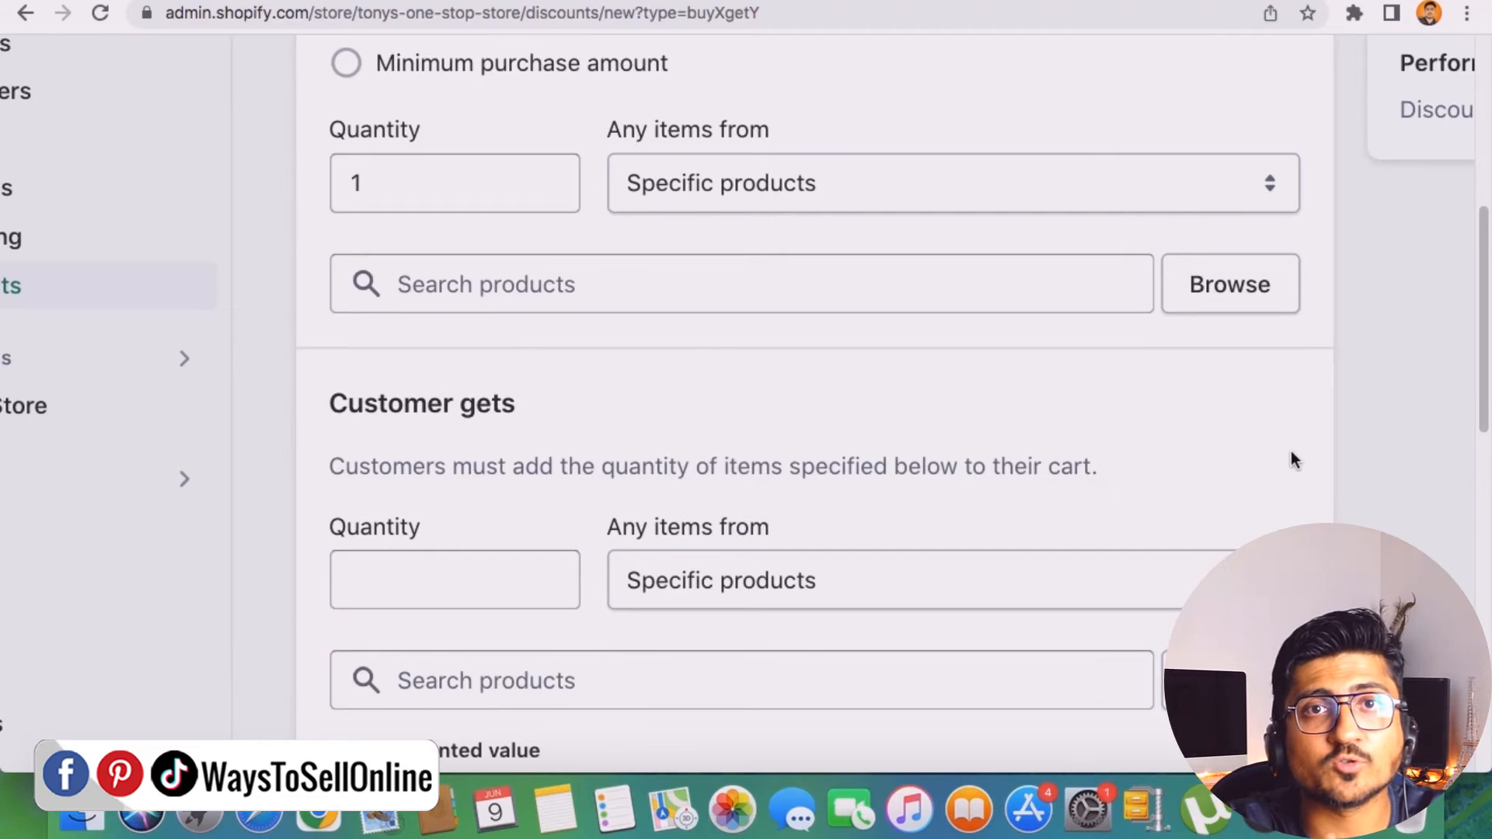
Set the quantity of items the customer gets to 1
{"action": "scroll", "coordinate": [1321, 472], "scroll_direction": "down", "scroll_amount": 3}
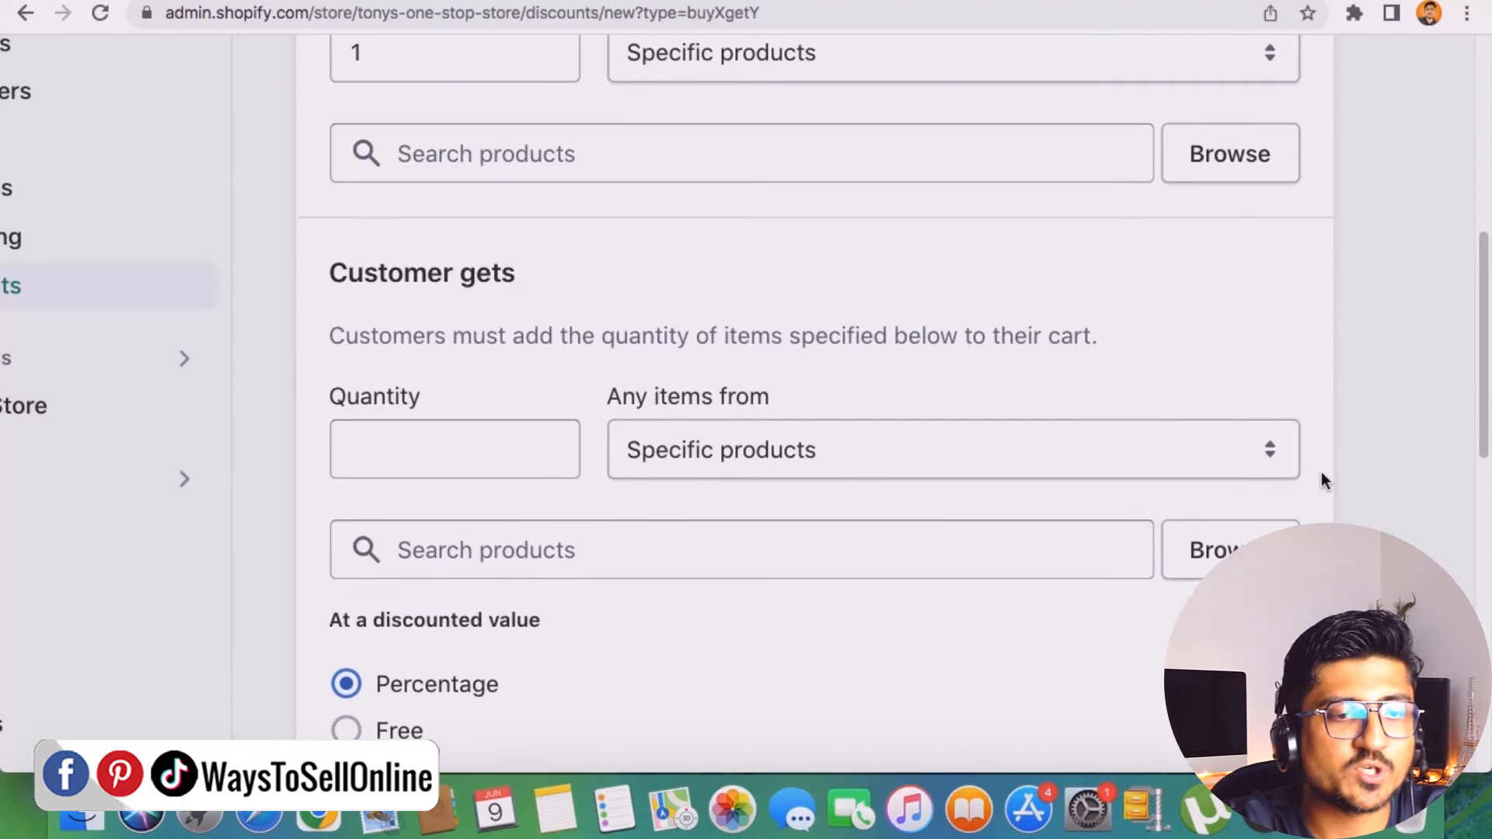
{"action": "scroll", "coordinate": [813, 286], "scroll_direction": "up", "scroll_amount": 5}
{"action": "scroll", "coordinate": [812, 287], "scroll_direction": "up", "scroll_amount": 1}
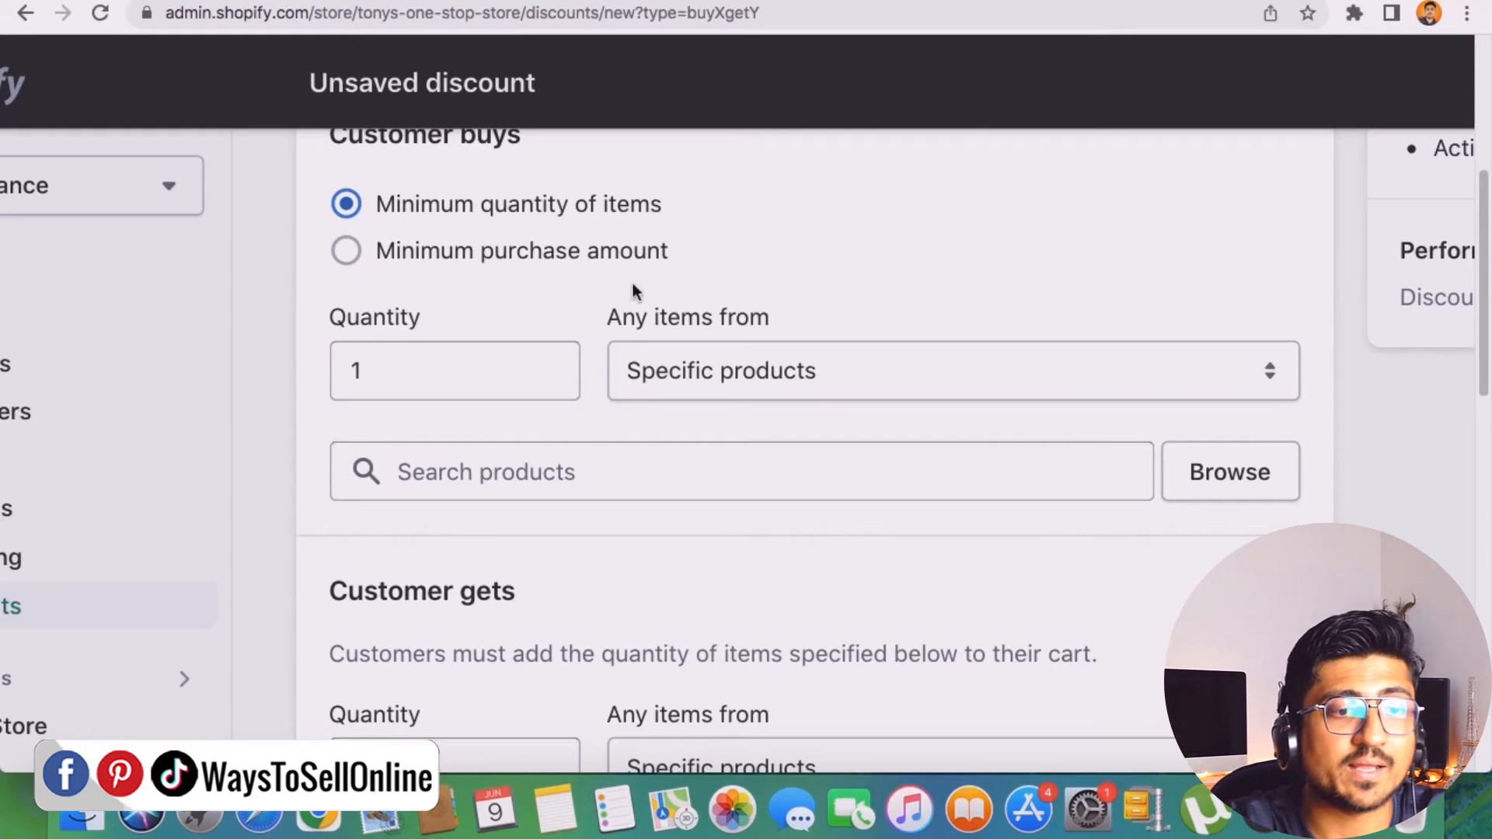
{"action": "left_click_drag", "start_coordinate": [422, 370], "coordinate": [231, 371]}
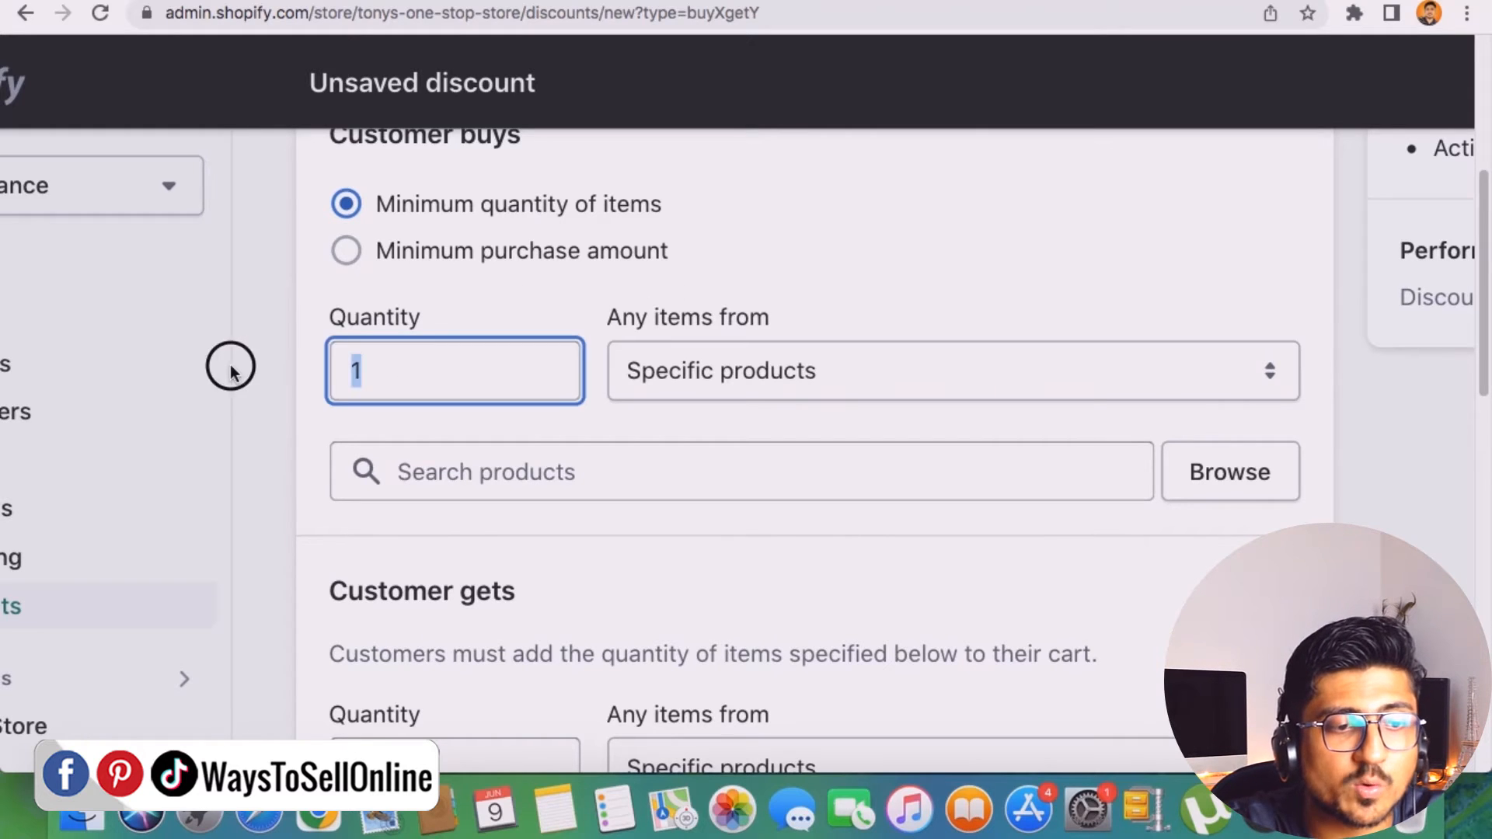
{"action": "left_click", "coordinate": [305, 421]}
{"action": "scroll", "coordinate": [326, 426], "scroll_direction": "down", "scroll_amount": 3}
{"action": "left_click", "coordinate": [404, 539]}
{"action": "type", "text": "1"}
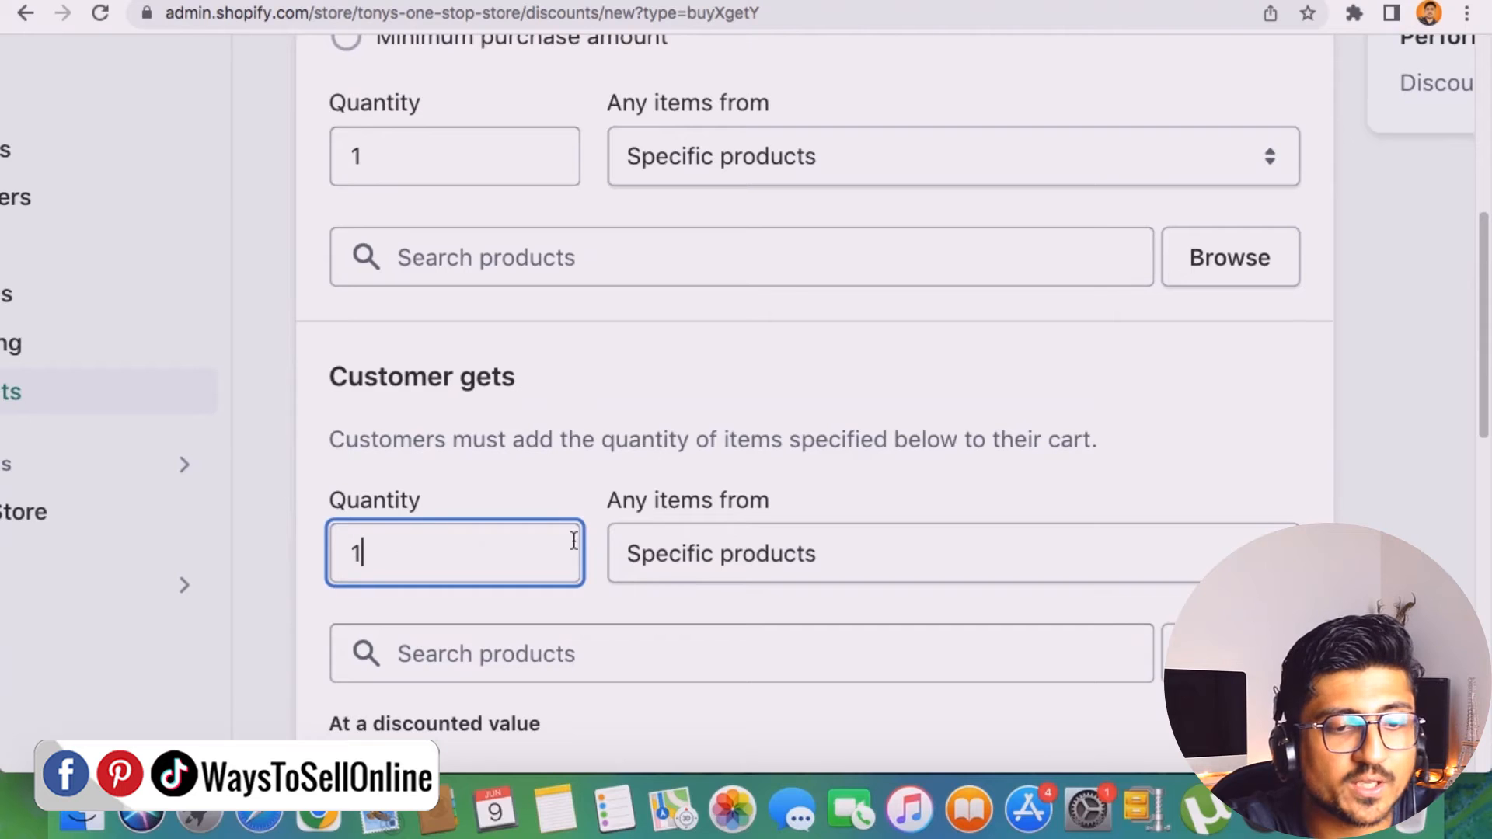
{"action": "left_click", "coordinate": [1318, 450]}
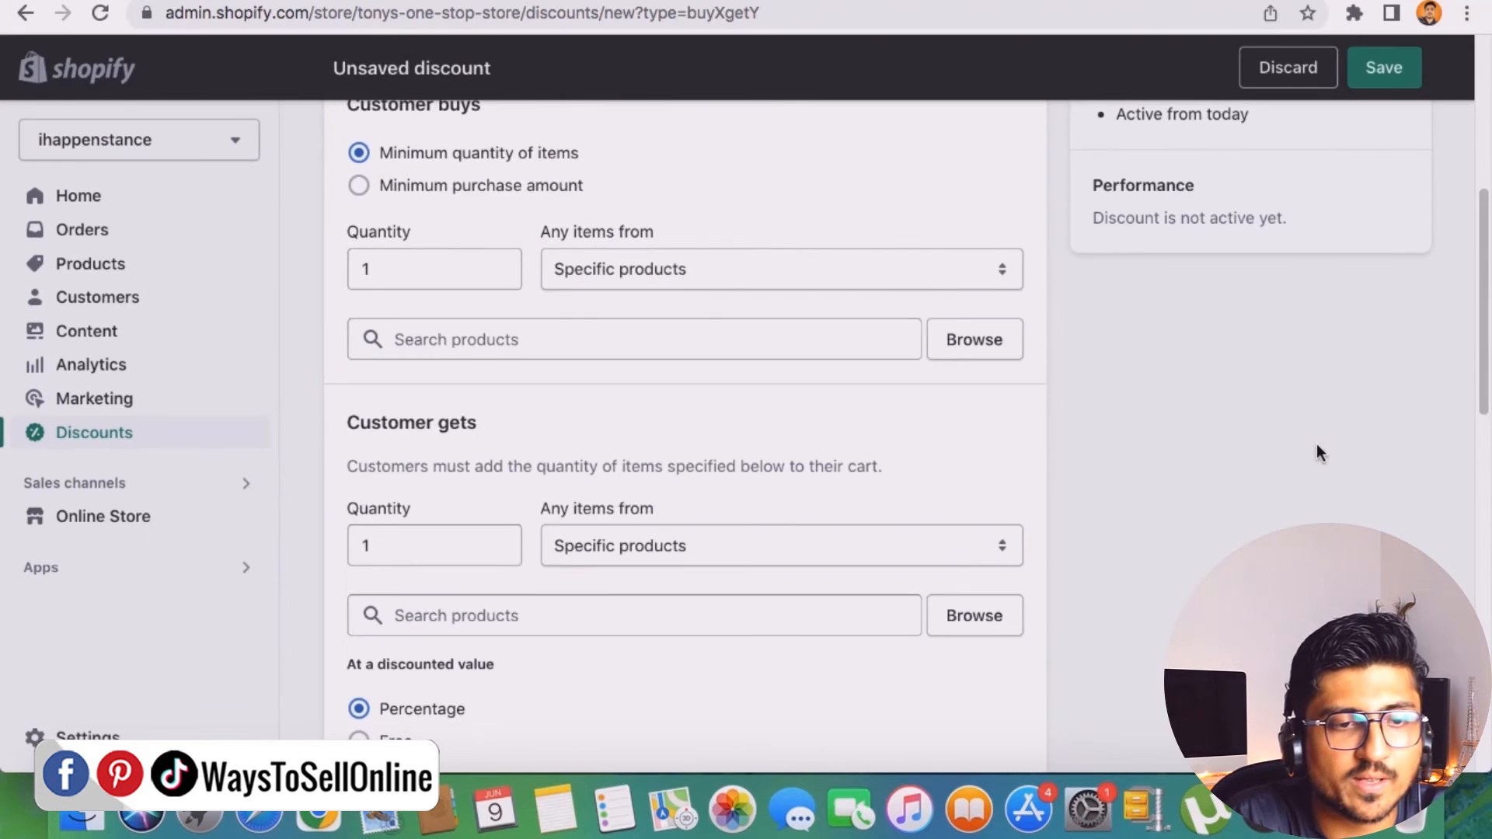
Add the iHappenstance™ Electric Foot Grinding Tool to the specific products the customer buys
{"action": "left_click", "coordinate": [990, 347]}
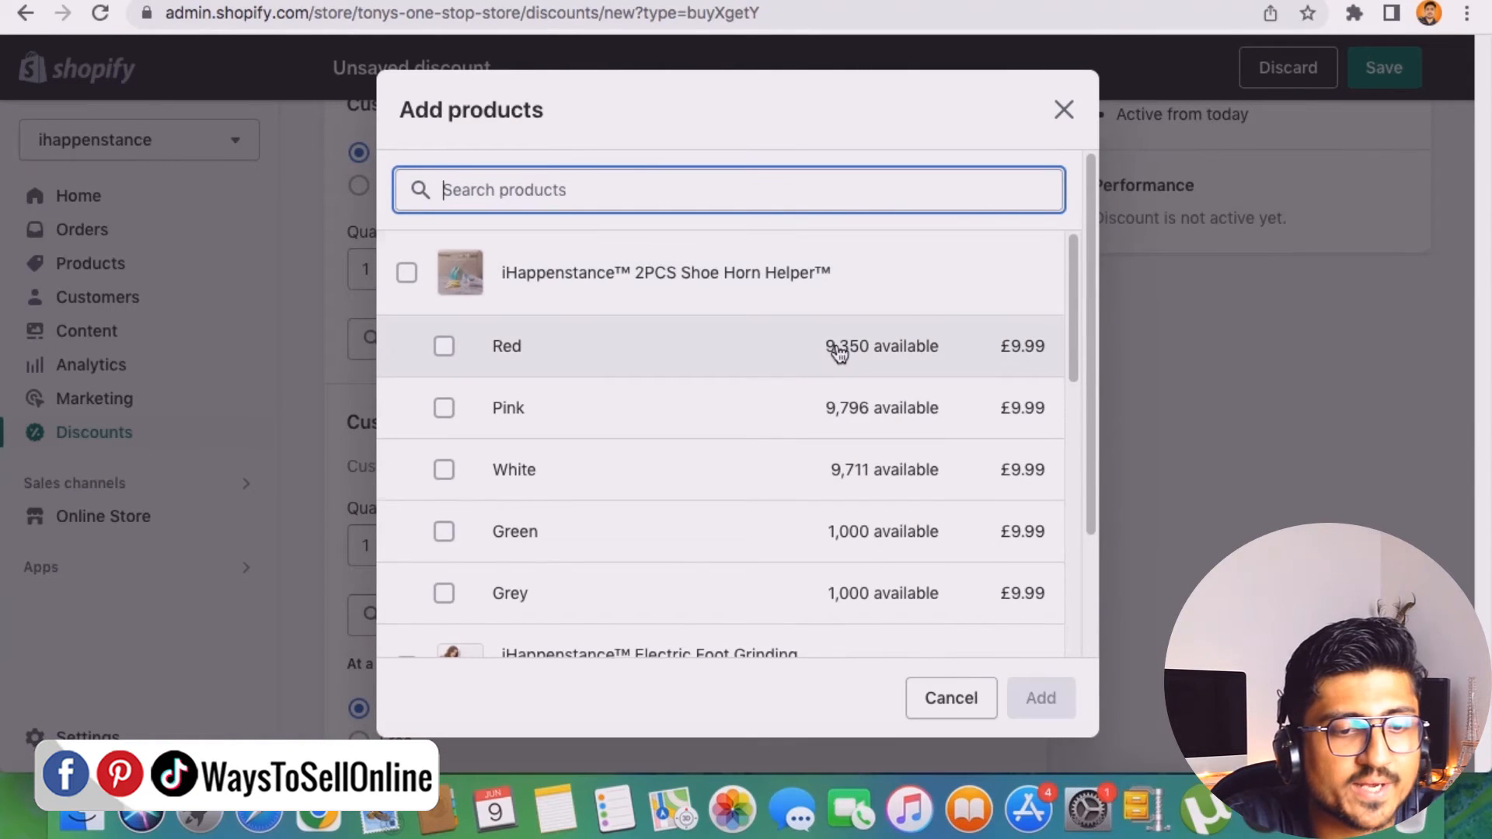
{"action": "scroll", "coordinate": [836, 350], "scroll_direction": "down", "scroll_amount": 3}
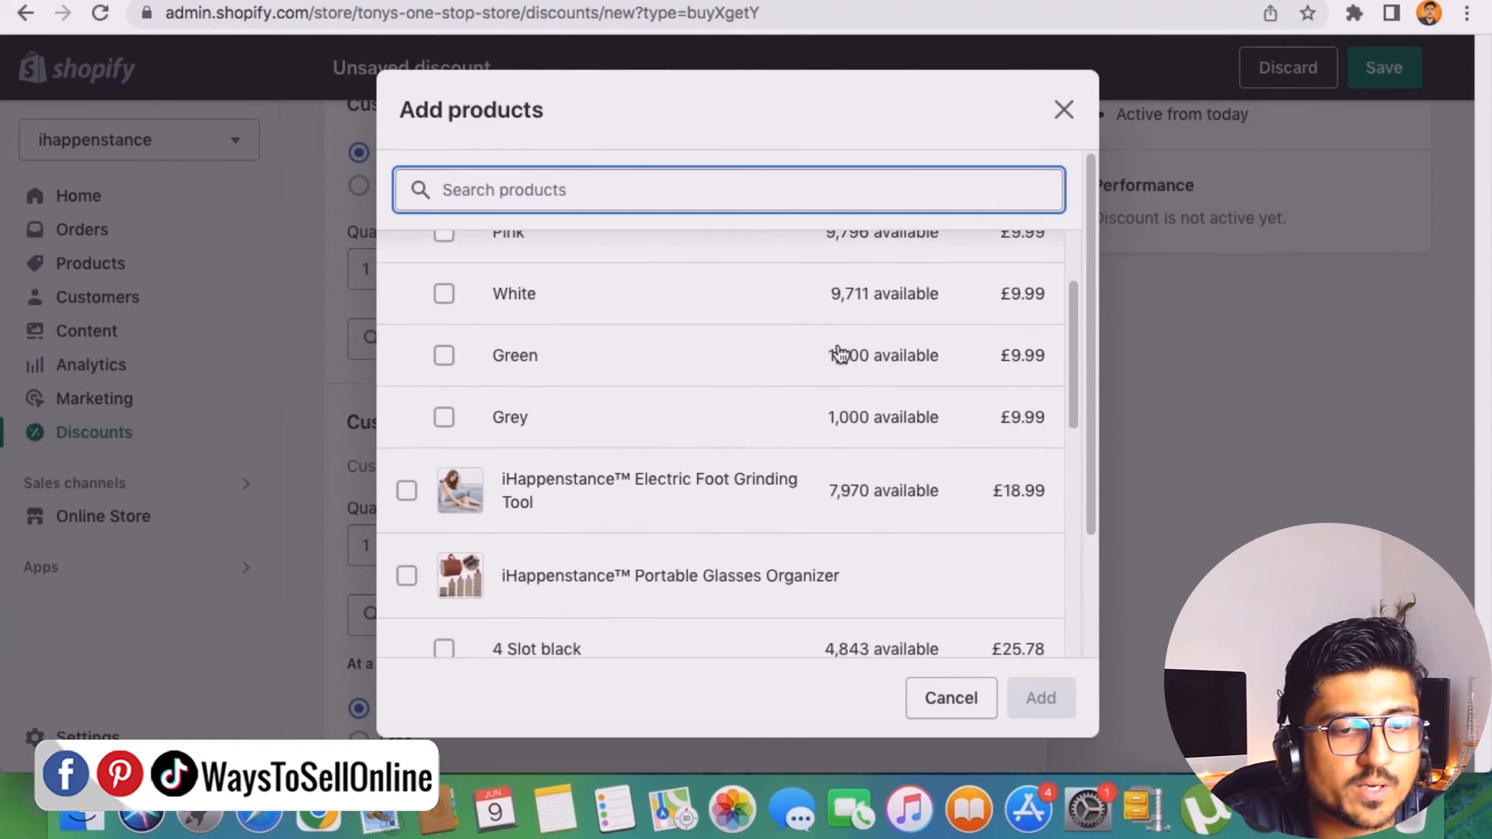
{"action": "left_click", "coordinate": [406, 491]}
{"action": "left_click", "coordinate": [1038, 697]}
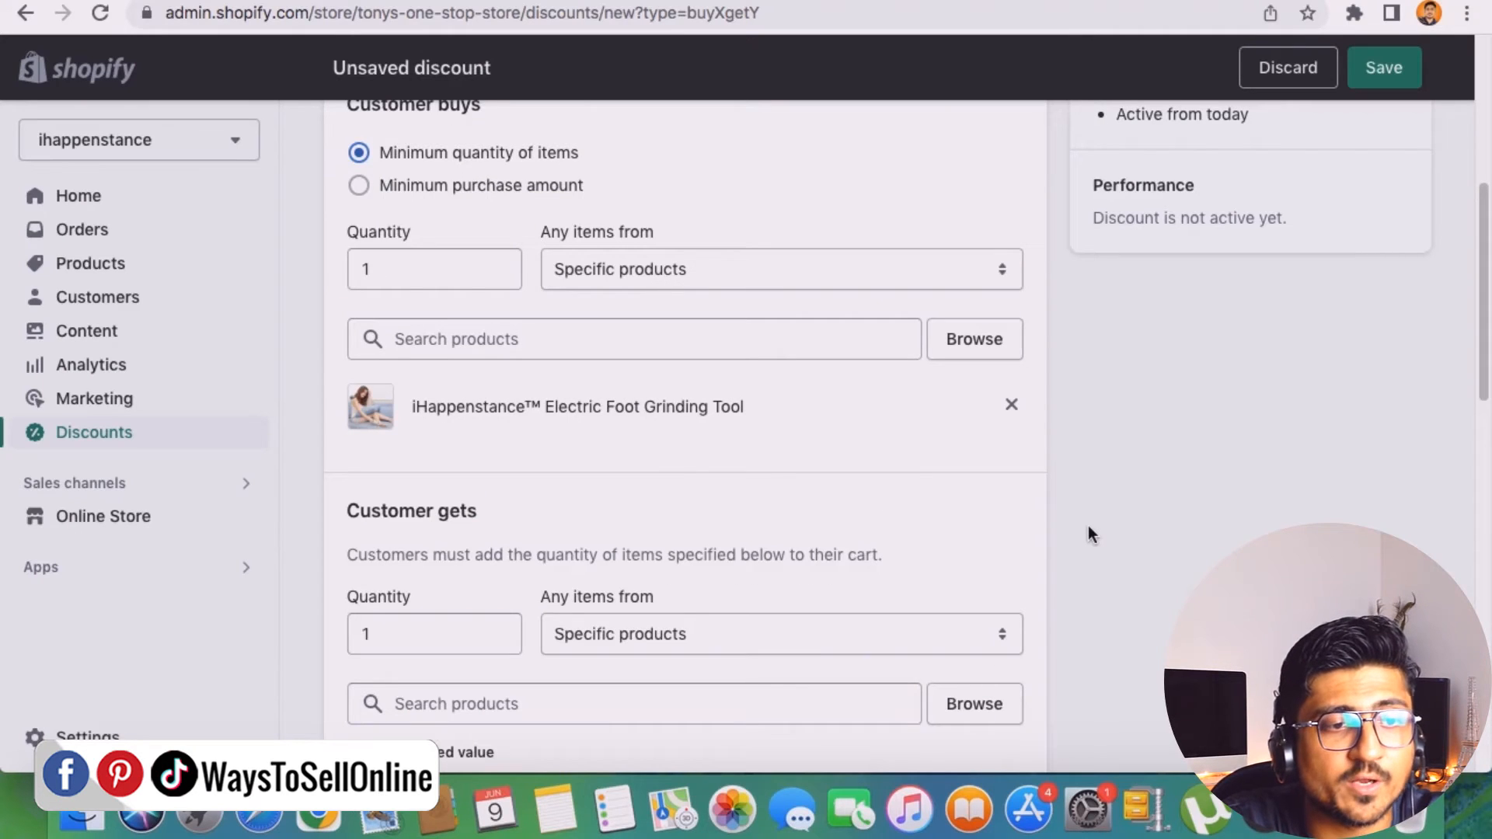
Add the iHappenstance™ Electric Foot Grinding Tool to the specific products the customer gets
{"action": "double_click", "coordinate": [409, 269]}
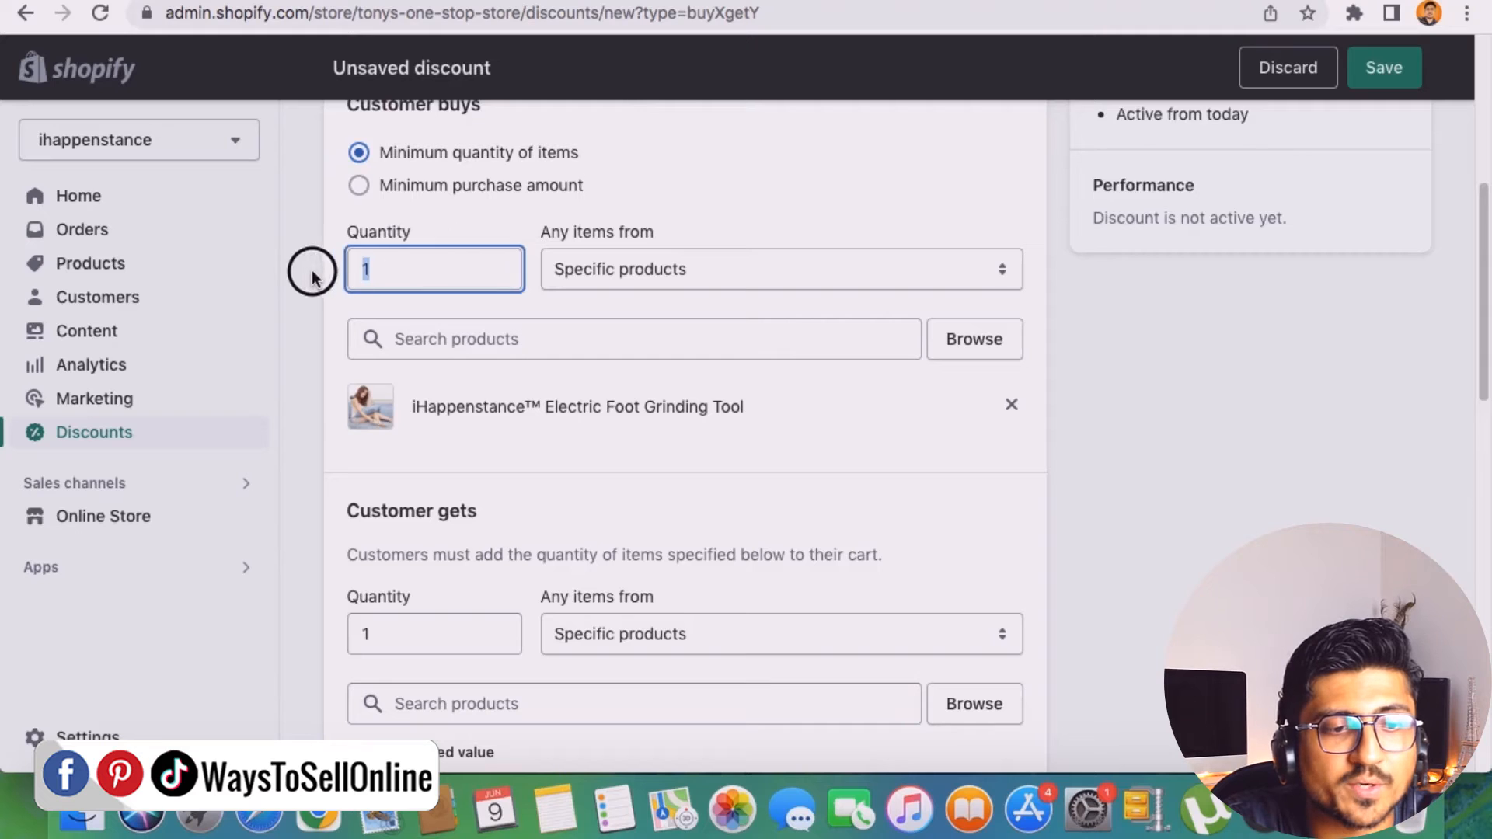
{"action": "triple_click", "coordinate": [432, 511]}
{"action": "left_click", "coordinate": [417, 624]}
{"action": "left_click", "coordinate": [975, 704]}
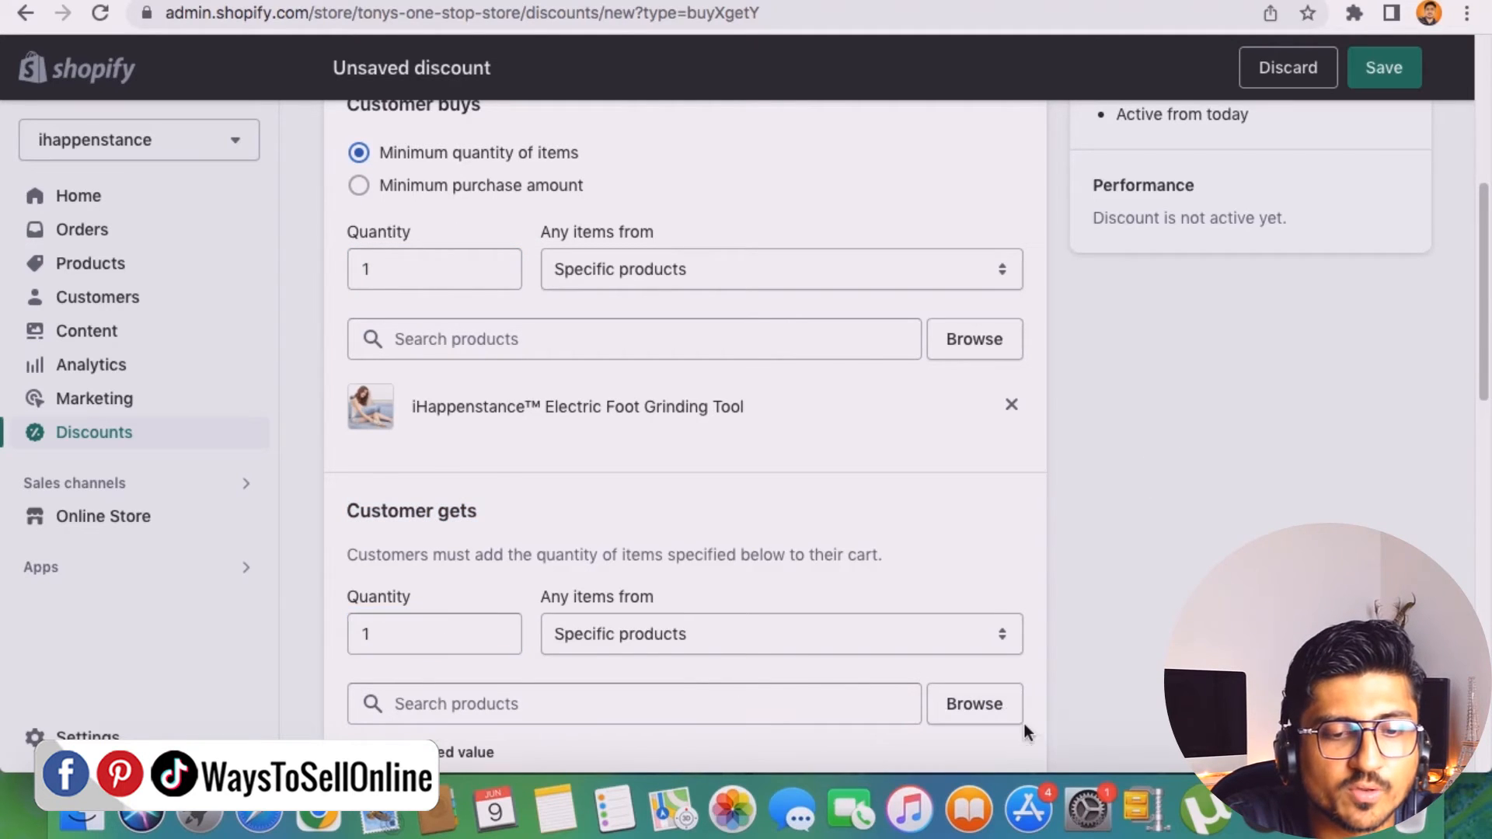
{"action": "scroll", "coordinate": [556, 388], "scroll_direction": "down", "scroll_amount": 5}
{"action": "scroll", "coordinate": [535, 400], "scroll_direction": "up", "scroll_amount": 2}
{"action": "left_click", "coordinate": [407, 292]}
{"action": "left_click", "coordinate": [1040, 698]}
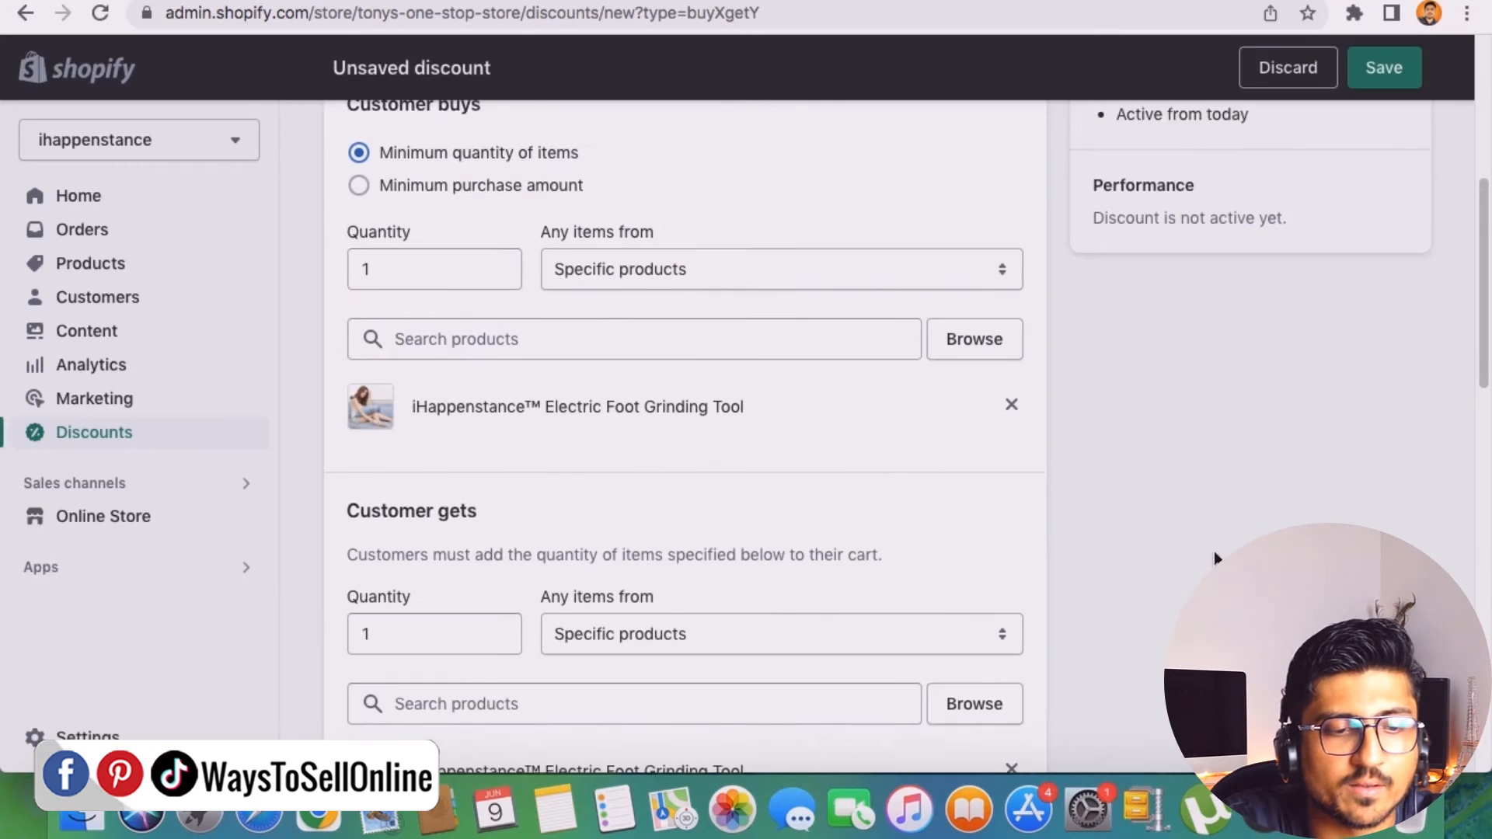
Set the minimum quantity of items the customer buys to 2
{"action": "scroll", "coordinate": [1050, 532], "scroll_direction": "down", "scroll_amount": 1}
{"action": "left_click_drag", "start_coordinate": [348, 477], "coordinate": [526, 477]}
{"action": "left_click_drag", "start_coordinate": [408, 595], "coordinate": [301, 606]}
{"action": "scroll", "coordinate": [347, 630], "scroll_direction": "down", "scroll_amount": 3}
{"action": "left_click", "coordinate": [1164, 353]}
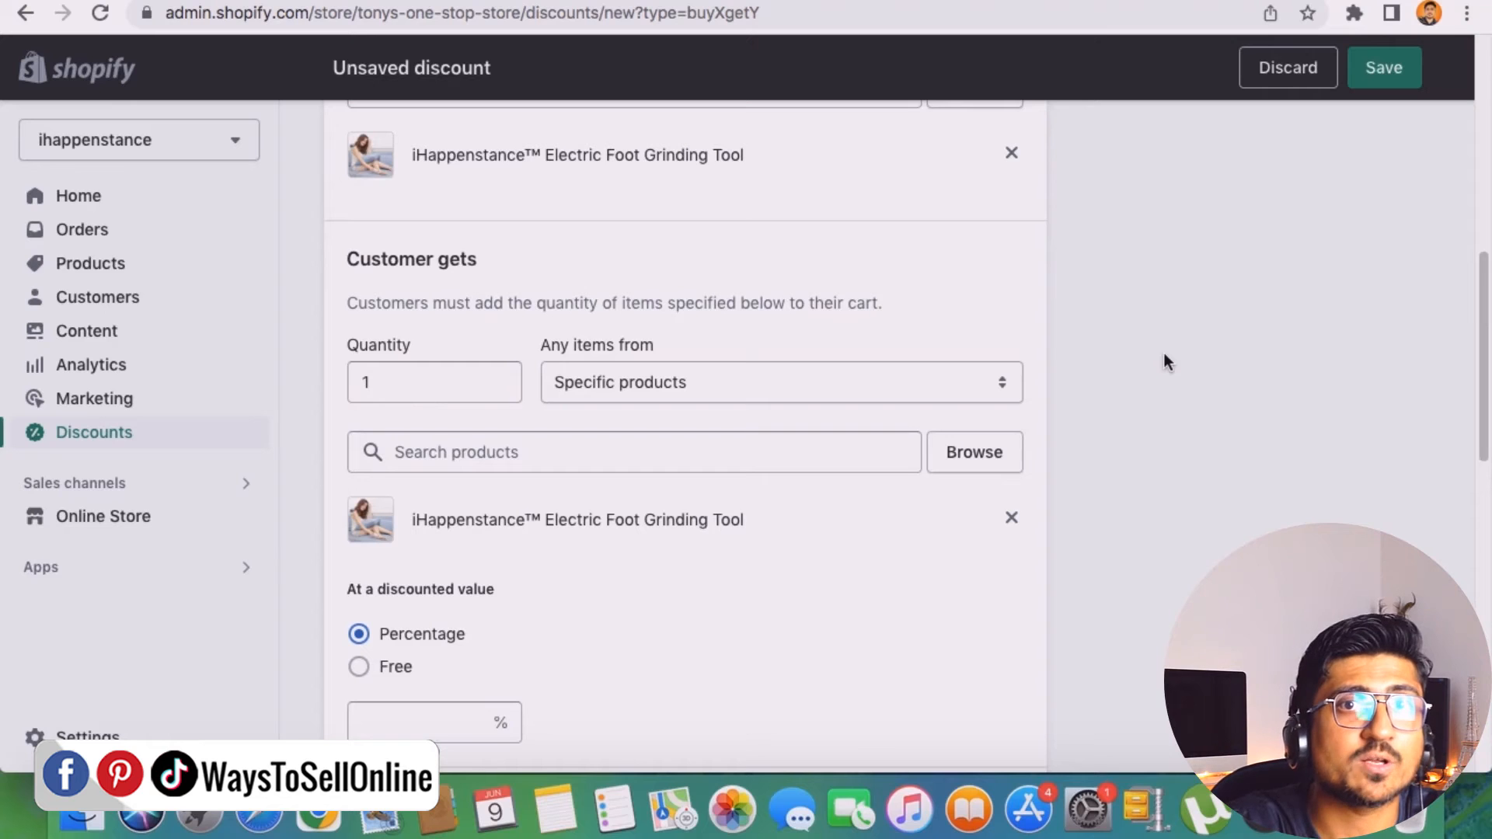
{"action": "scroll", "coordinate": [691, 491], "scroll_direction": "up", "scroll_amount": 7}
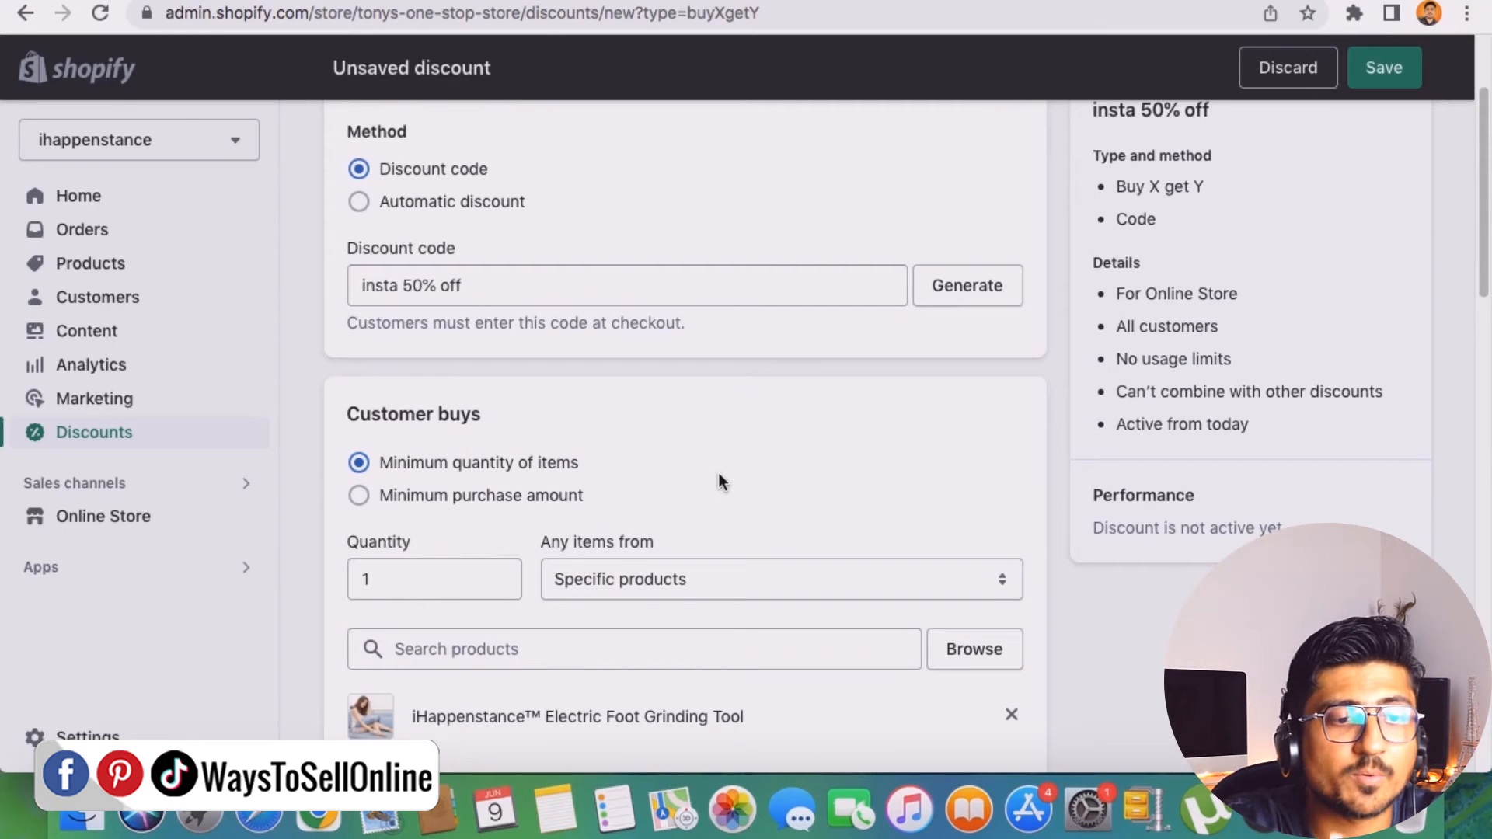
{"action": "scroll", "coordinate": [362, 661], "scroll_direction": "down", "scroll_amount": 7}
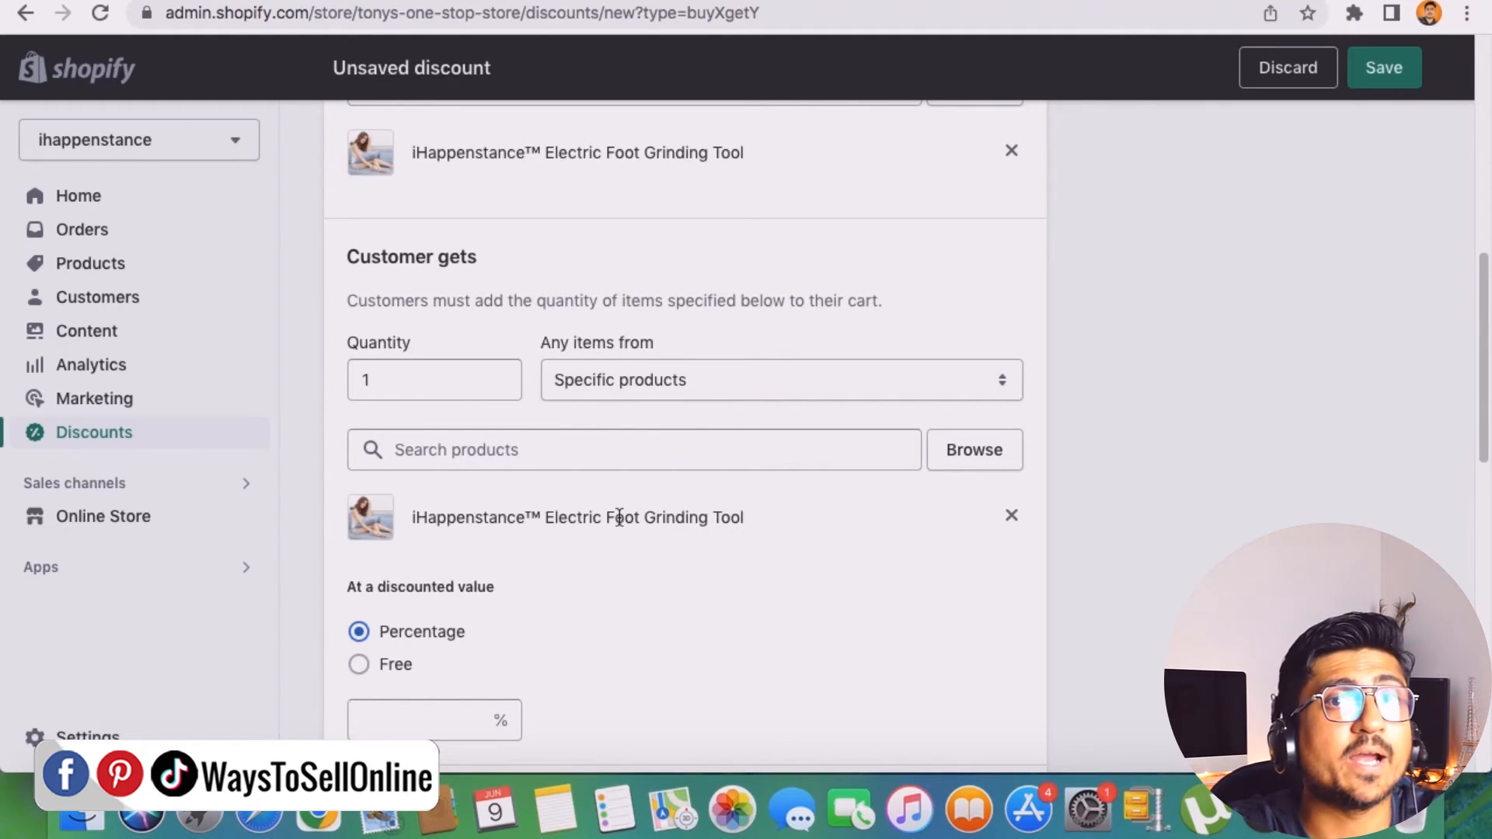
{"action": "scroll", "coordinate": [666, 366], "scroll_direction": "up", "scroll_amount": 4}
{"action": "left_click_drag", "start_coordinate": [399, 323], "coordinate": [325, 325]}
{"action": "type", "text": "2"}
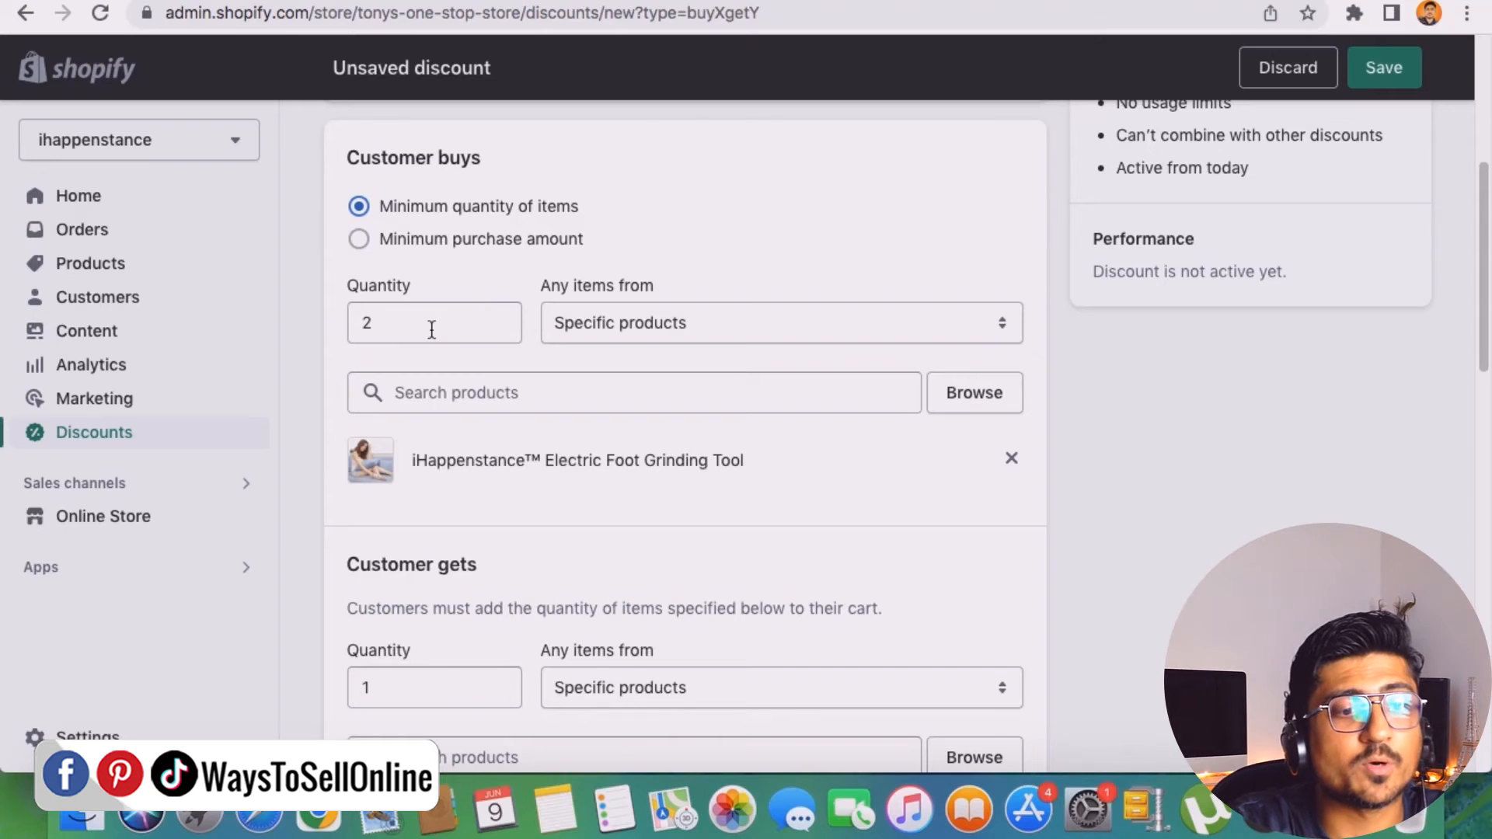
Set the discounted value of the items the customer gets to Free
{"action": "left_click_drag", "start_coordinate": [416, 323], "coordinate": [316, 319]}
{"action": "scroll", "coordinate": [1079, 464], "scroll_direction": "down", "scroll_amount": 3}
{"action": "left_click", "coordinate": [1075, 458]}
{"action": "double_click", "coordinate": [383, 475]}
{"action": "scroll", "coordinate": [1061, 435], "scroll_direction": "down", "scroll_amount": 2}
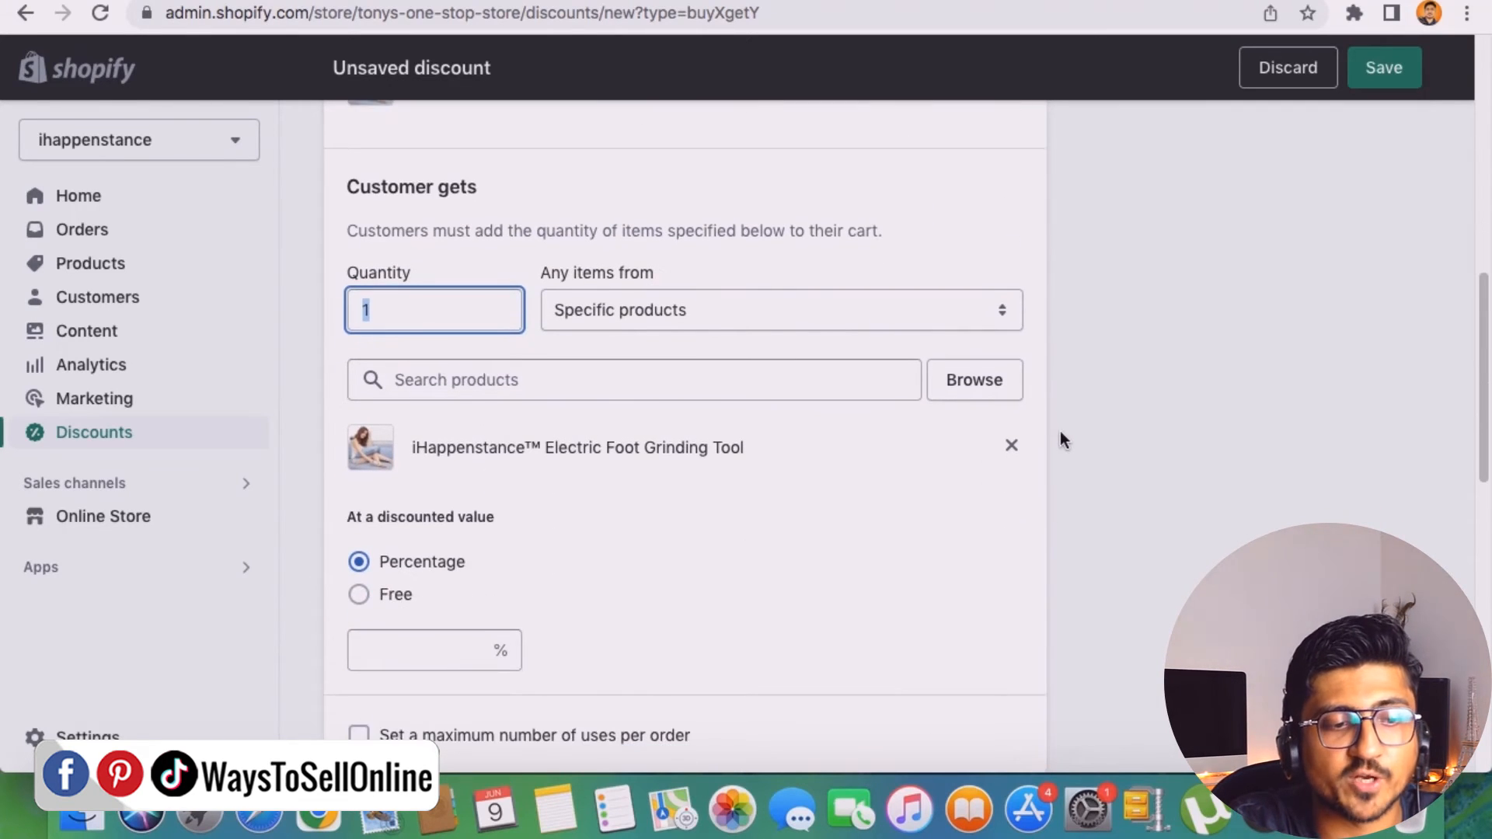
{"action": "scroll", "coordinate": [1063, 439], "scroll_direction": "down", "scroll_amount": 1}
{"action": "left_click_drag", "start_coordinate": [349, 419], "coordinate": [502, 426]}
{"action": "left_click", "coordinate": [359, 503]}
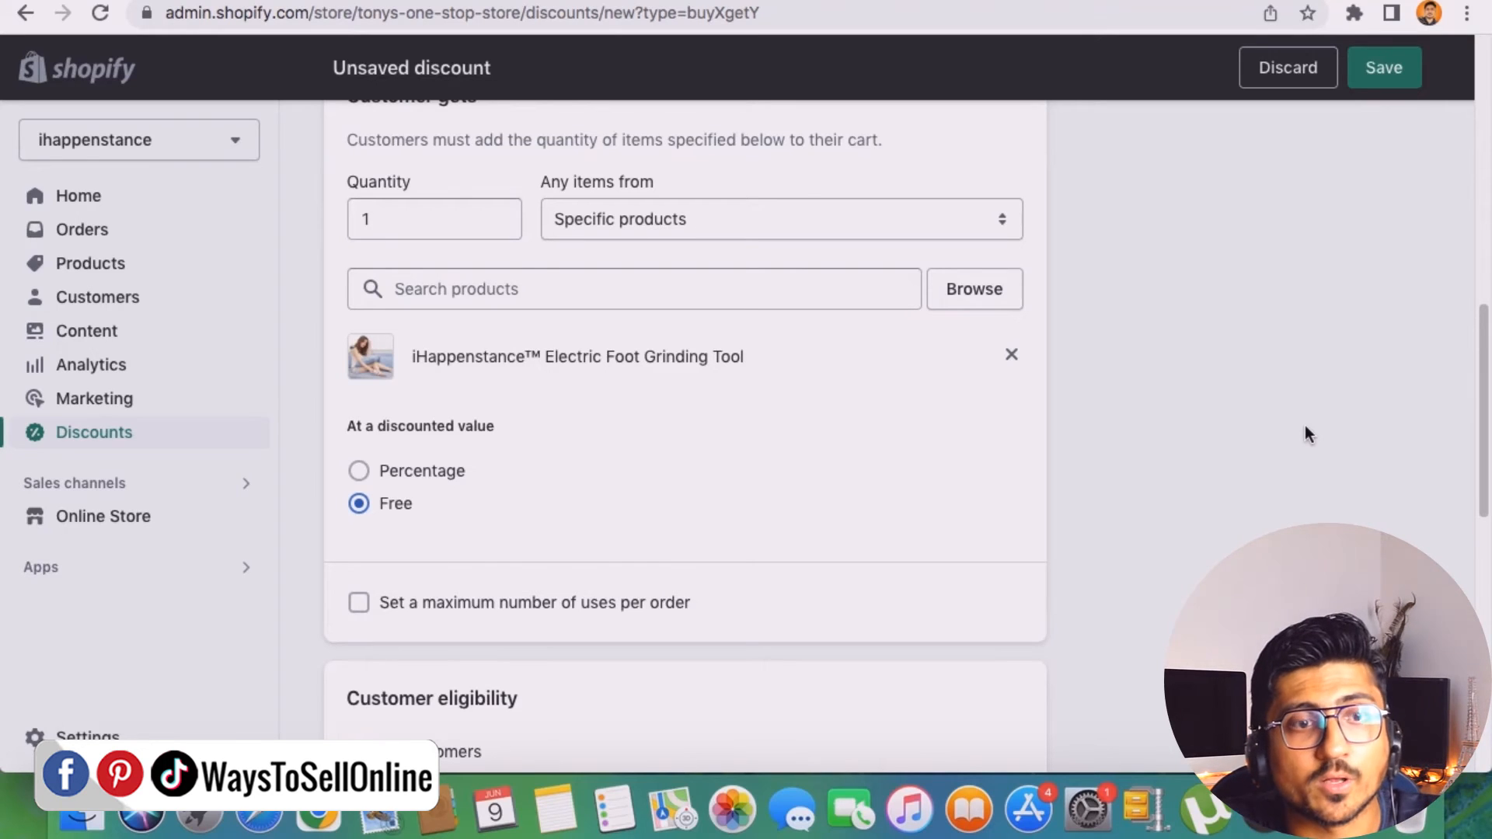
Add the iHappenstance™ 2PCS Shoe Horn Helper™ with all its variants to the specific products the customer gets
{"action": "scroll", "coordinate": [1099, 526], "scroll_direction": "down", "scroll_amount": 5}
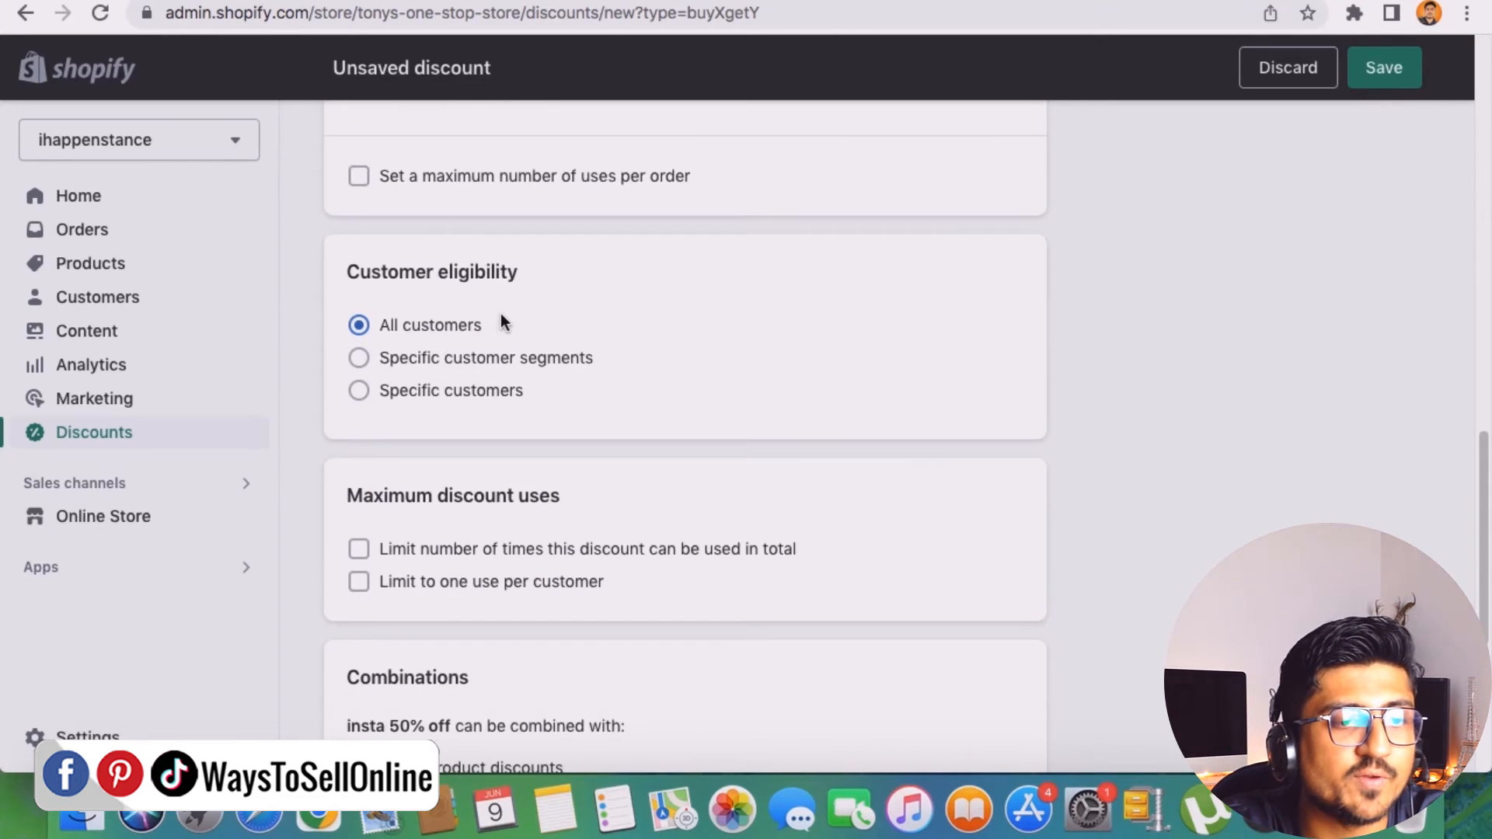
{"action": "left_click_drag", "start_coordinate": [503, 327], "coordinate": [388, 334]}
{"action": "scroll", "coordinate": [1111, 555], "scroll_direction": "down", "scroll_amount": 5}
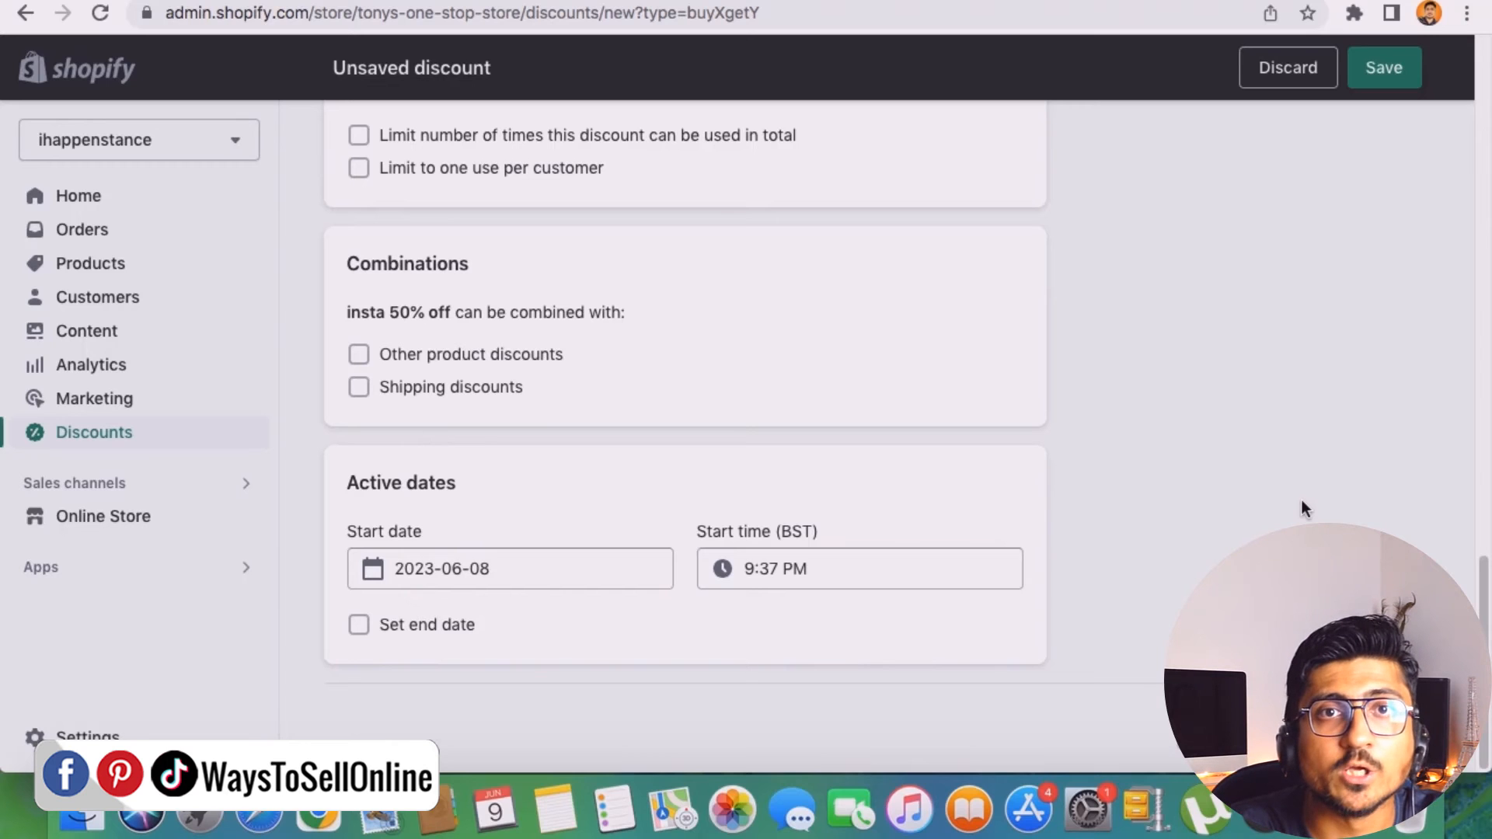
{"action": "scroll", "coordinate": [1182, 449], "scroll_direction": "up", "scroll_amount": 10}
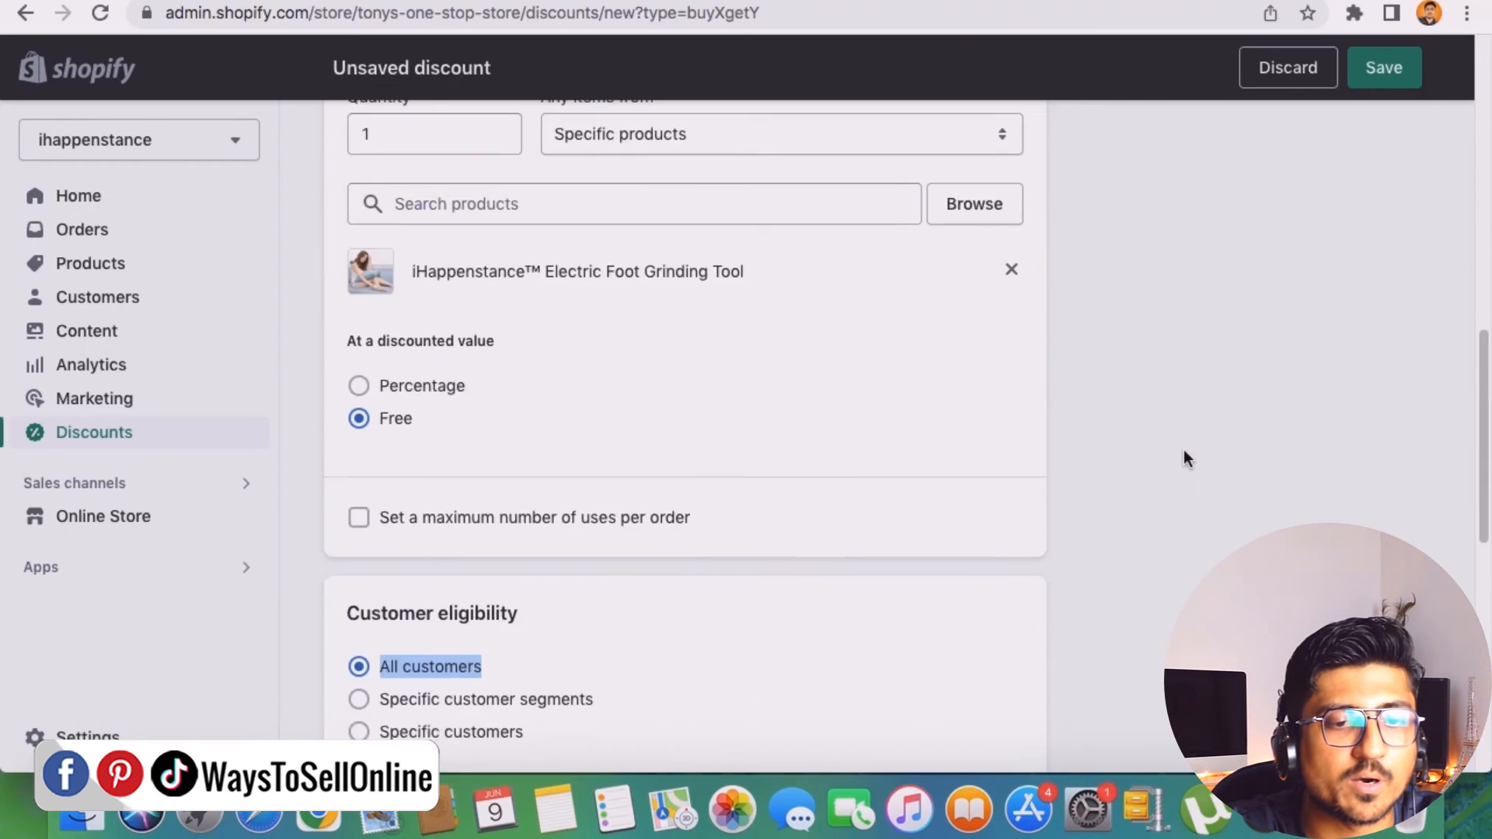
{"action": "scroll", "coordinate": [1098, 399], "scroll_direction": "down", "scroll_amount": 5}
{"action": "left_click", "coordinate": [998, 523]}
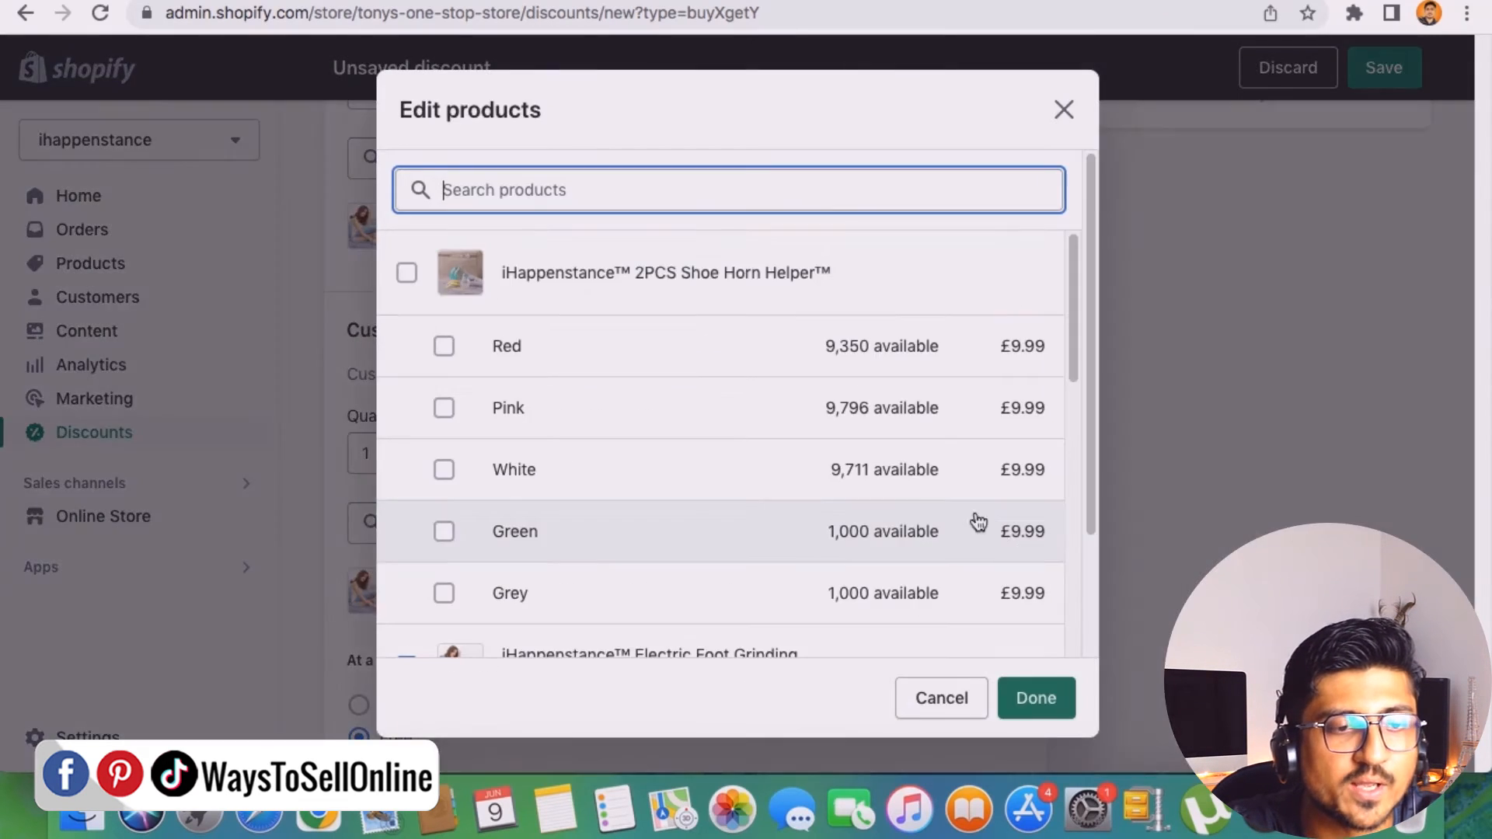
{"action": "left_click", "coordinate": [407, 274]}
{"action": "left_click", "coordinate": [1071, 697]}
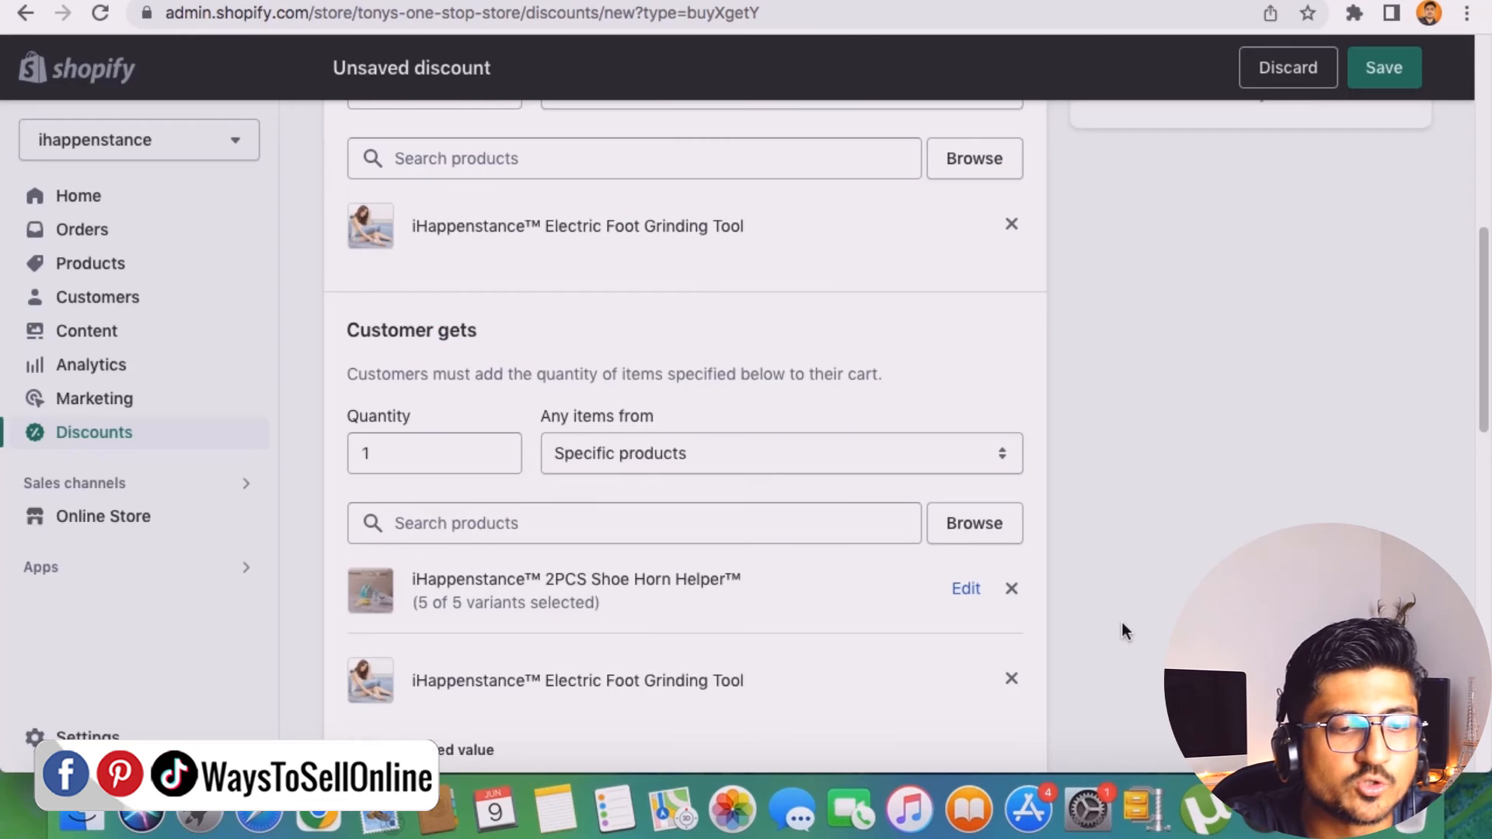
Review the discount's remaining settings, including combinations and the active start date and time, as well as the method and summary
{"action": "scroll", "coordinate": [1126, 621], "scroll_direction": "down", "scroll_amount": 5}
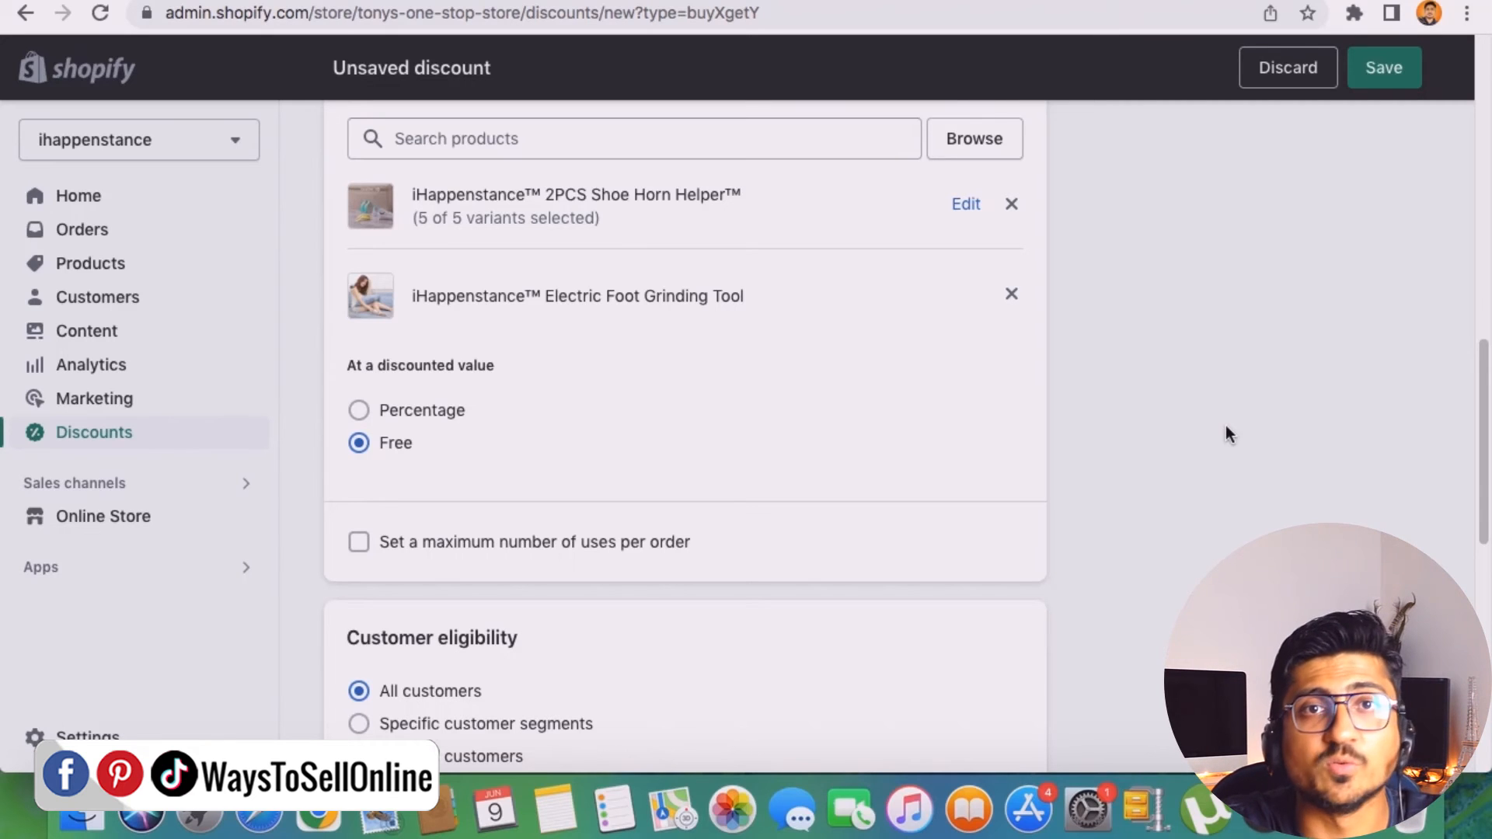
{"action": "scroll", "coordinate": [1229, 462], "scroll_direction": "down", "scroll_amount": 10}
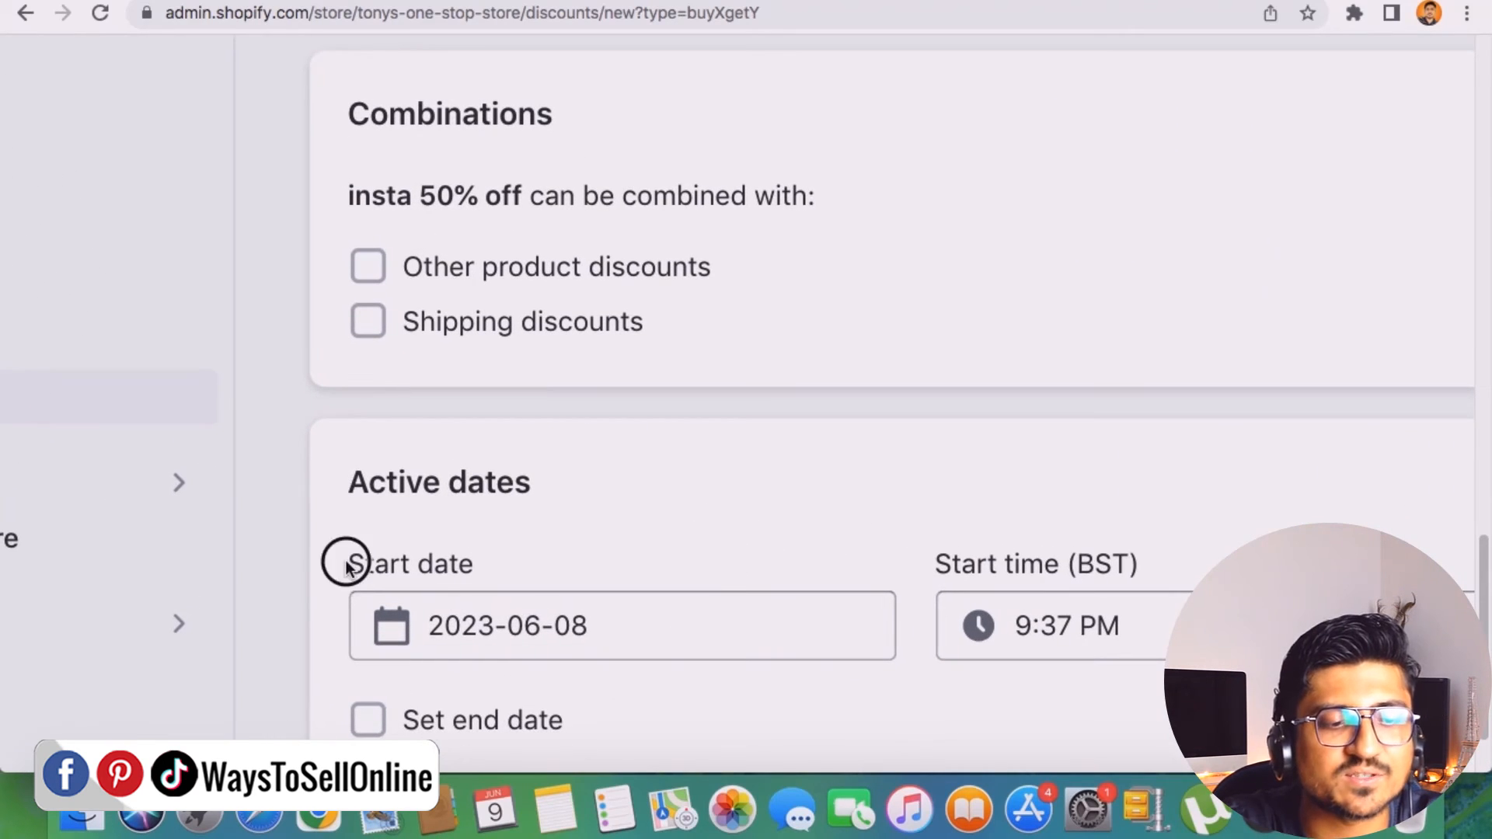
{"action": "left_click_drag", "start_coordinate": [343, 561], "coordinate": [515, 561]}
{"action": "left_click_drag", "start_coordinate": [950, 563], "coordinate": [1111, 563]}
{"action": "scroll", "coordinate": [742, 565], "scroll_direction": "down", "scroll_amount": 1}
{"action": "scroll", "coordinate": [741, 559], "scroll_direction": "down", "scroll_amount": 5}
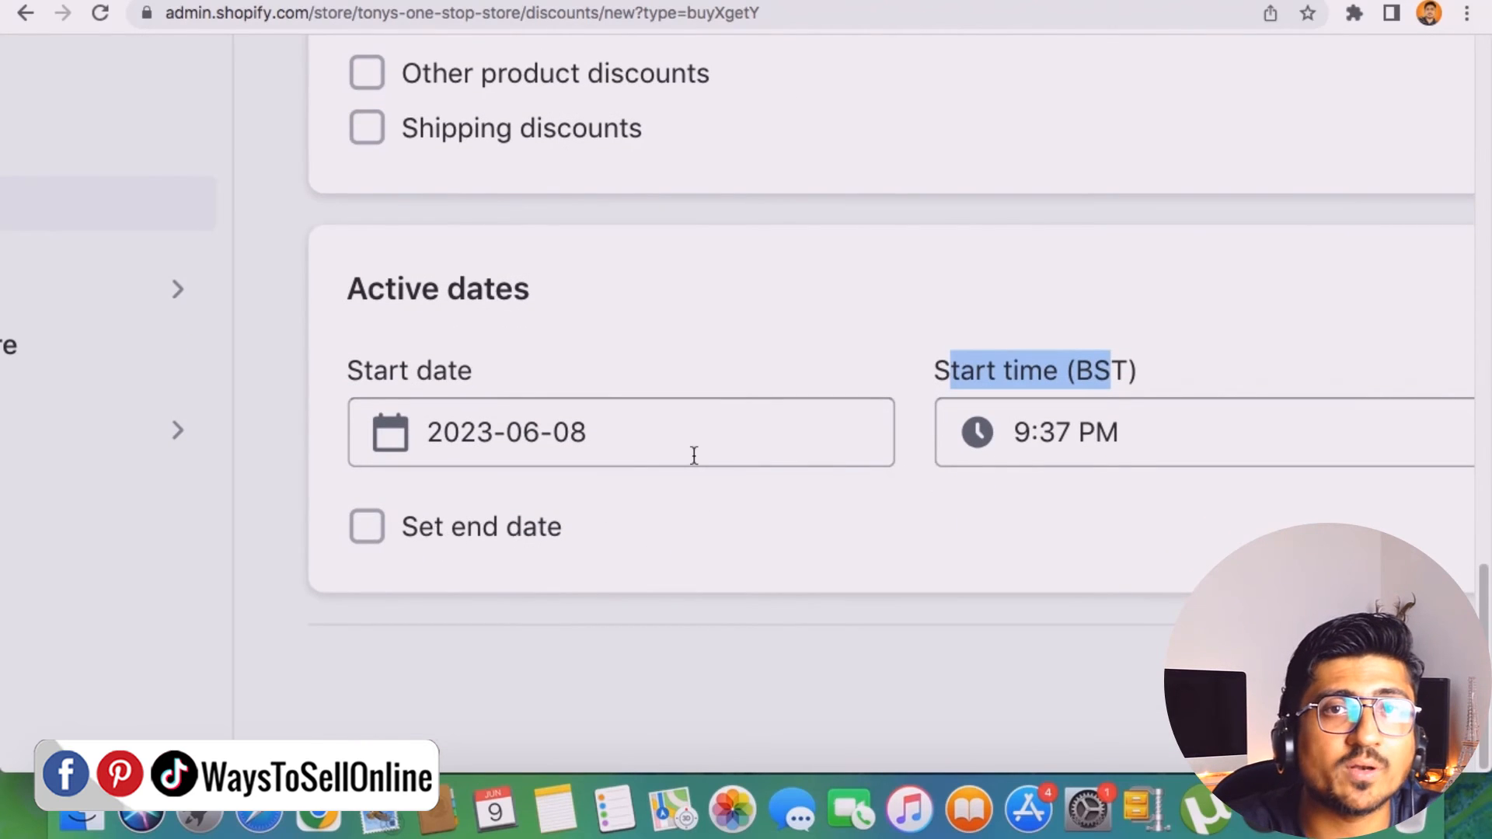
{"action": "scroll", "coordinate": [694, 456], "scroll_direction": "down", "scroll_amount": 5}
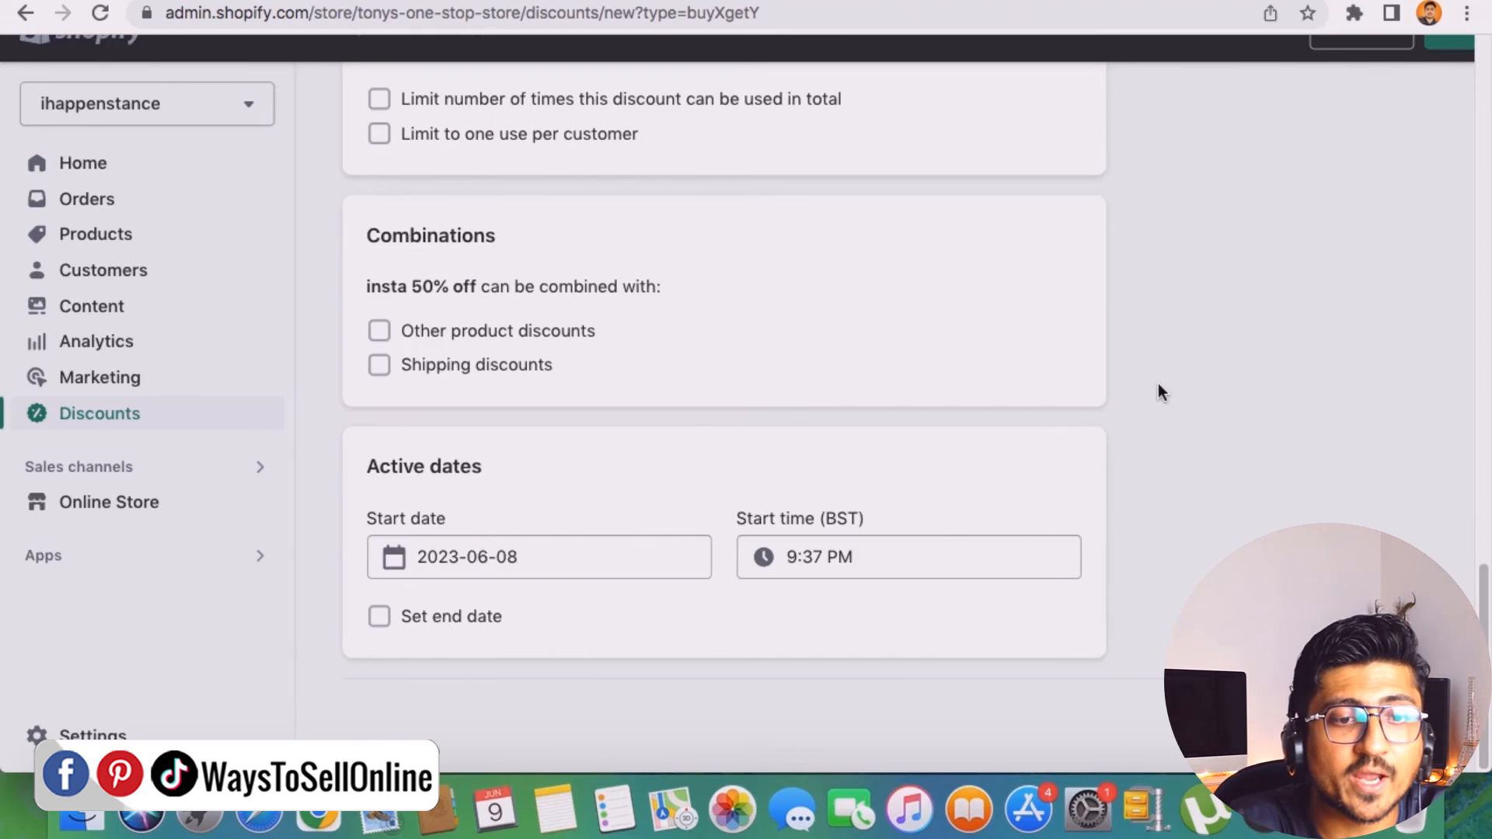
{"action": "scroll", "coordinate": [1157, 392], "scroll_direction": "up", "scroll_amount": 20}
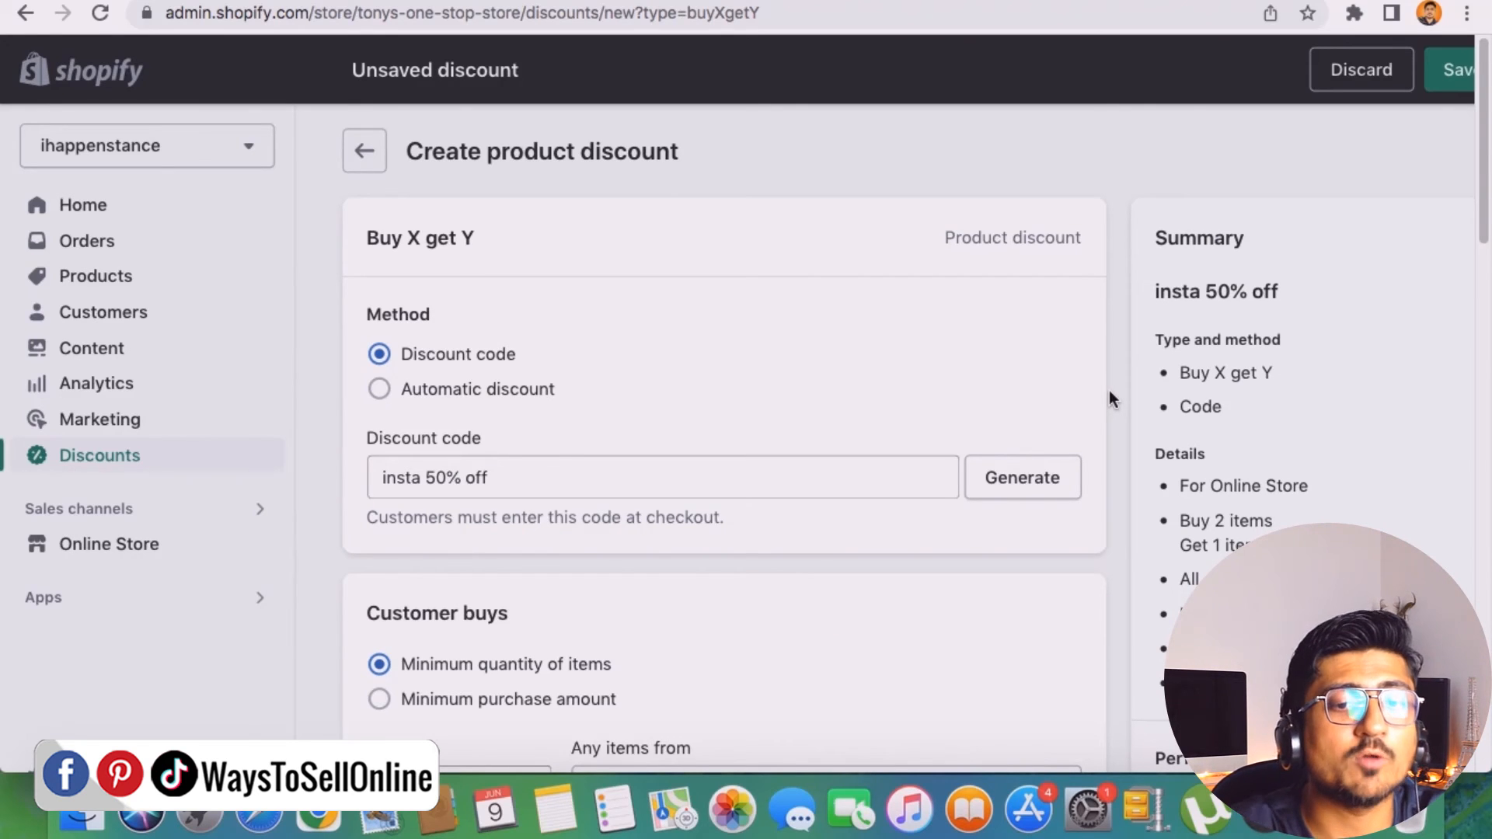
{"action": "scroll", "coordinate": [1106, 390], "scroll_direction": "down", "scroll_amount": 1}
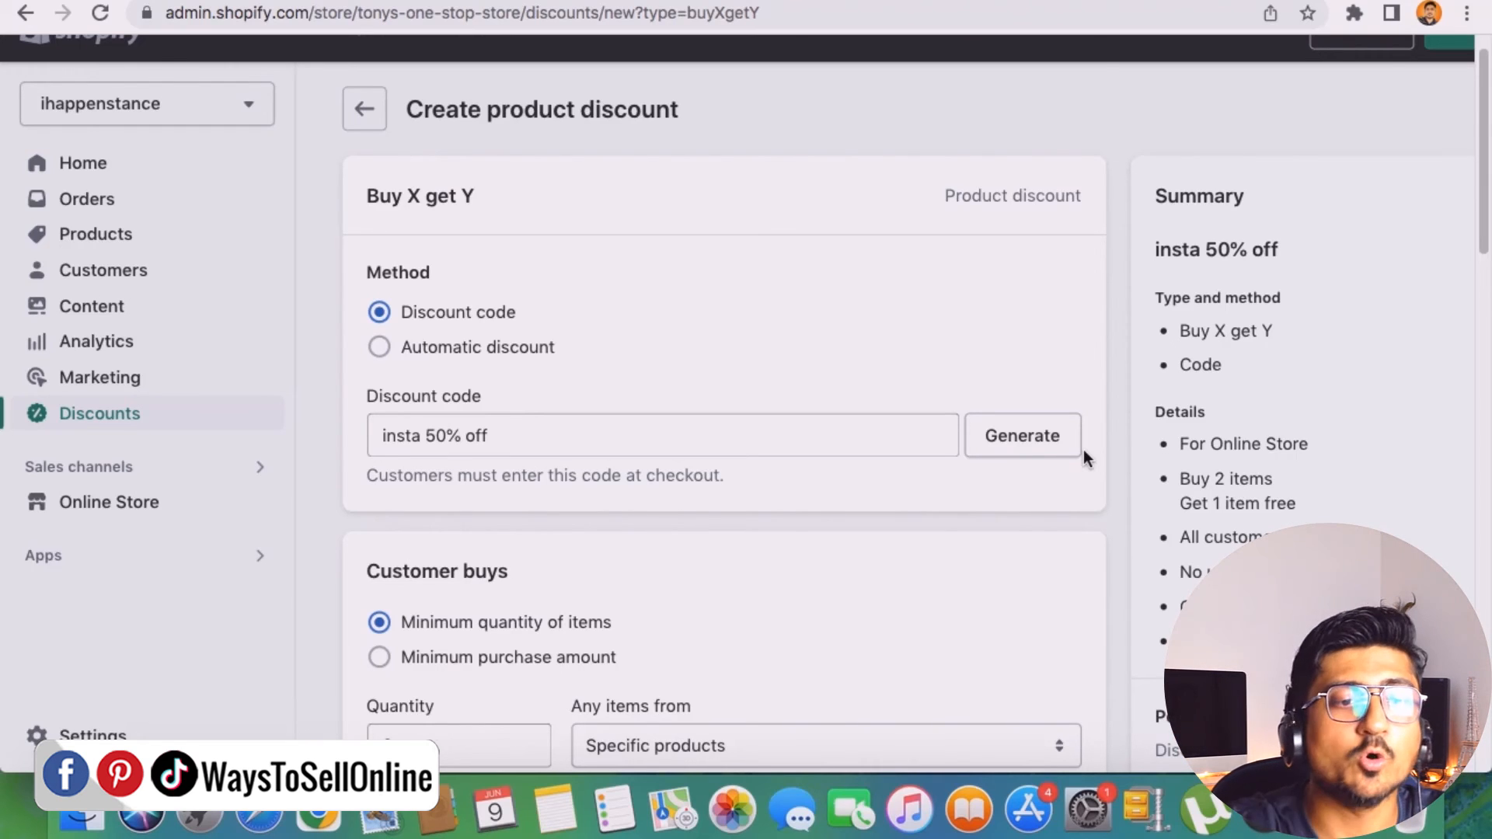
{"action": "triple_click", "coordinate": [637, 120]}
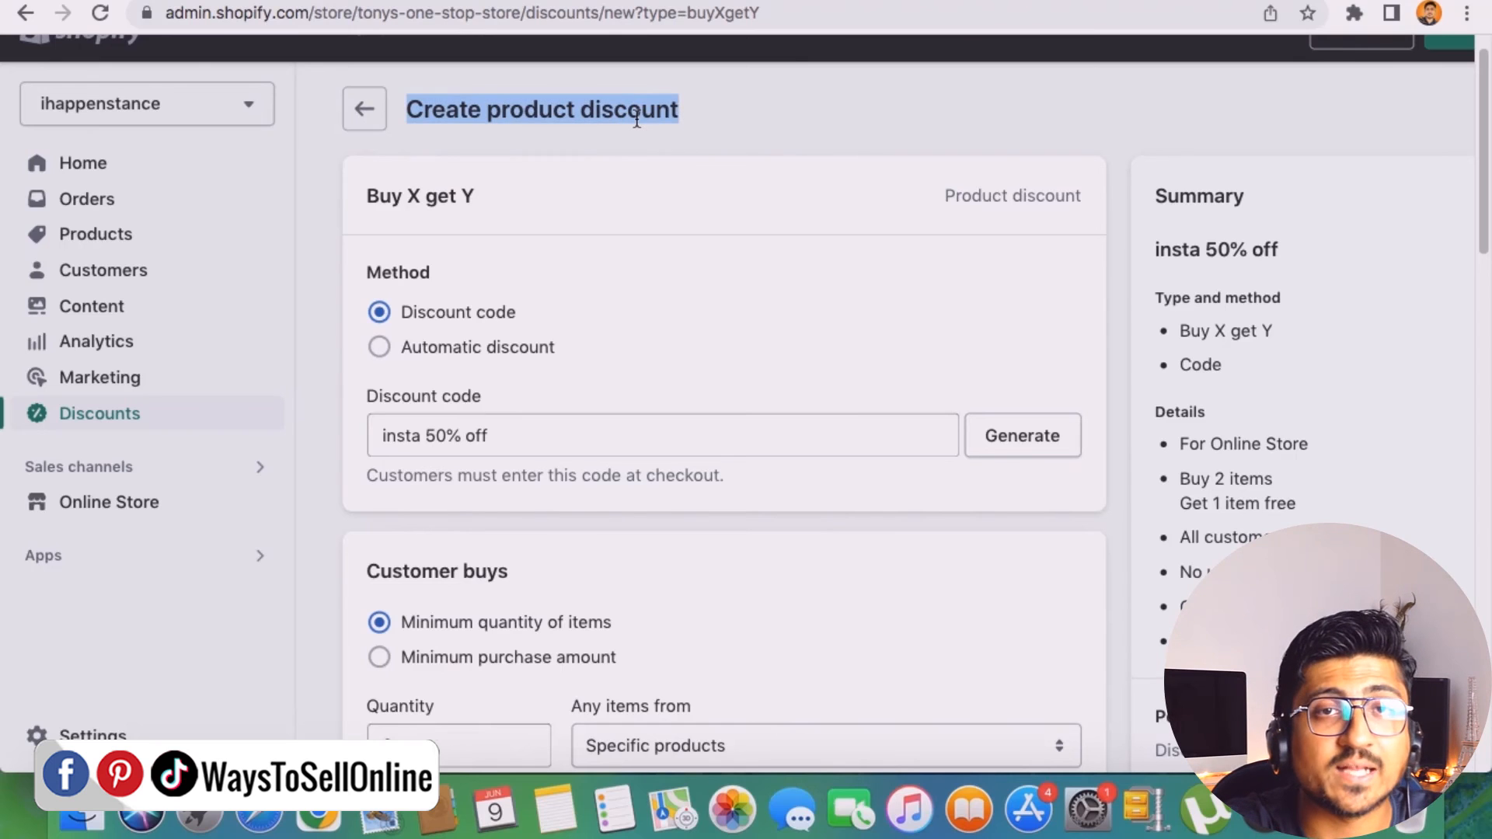